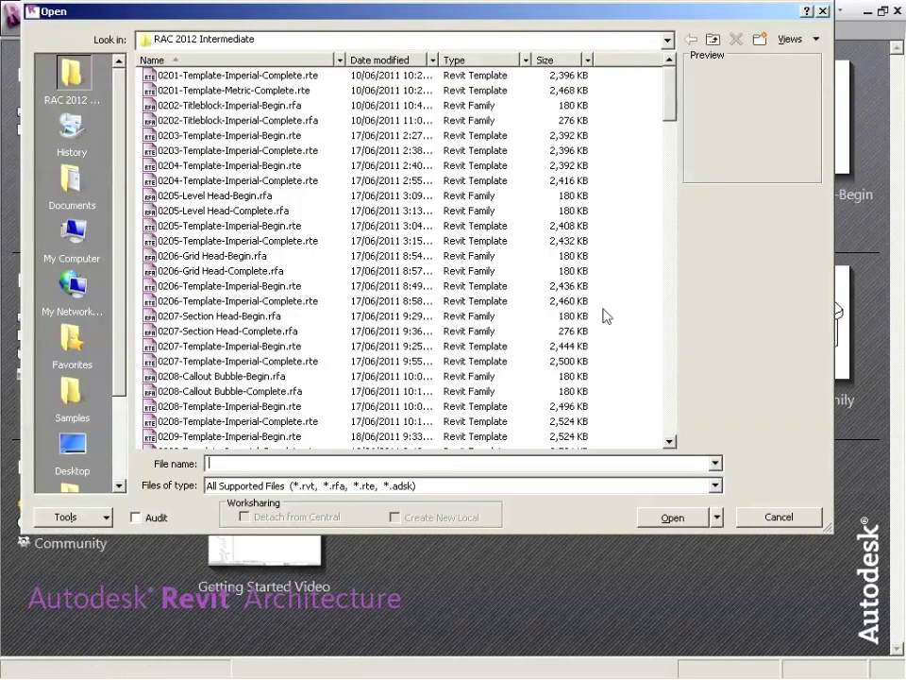
Open 1701-Revit Building-Complete.rvt from the RAC 2012 Intermediate folder
{"action": "left_click_drag", "start_coordinate": [669, 132], "coordinate": [669, 425]}
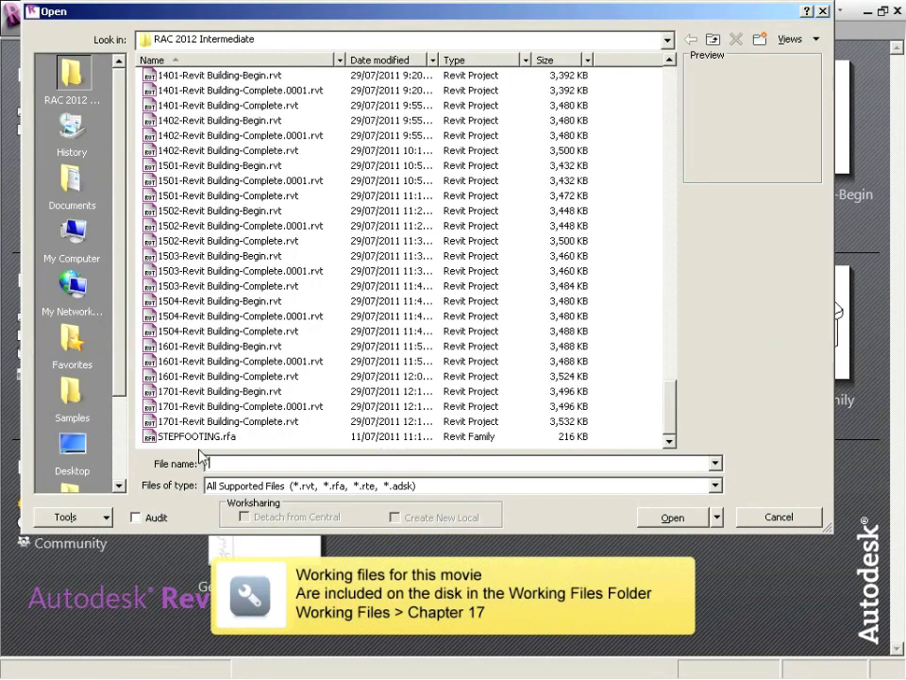
{"action": "left_click", "coordinate": [184, 421]}
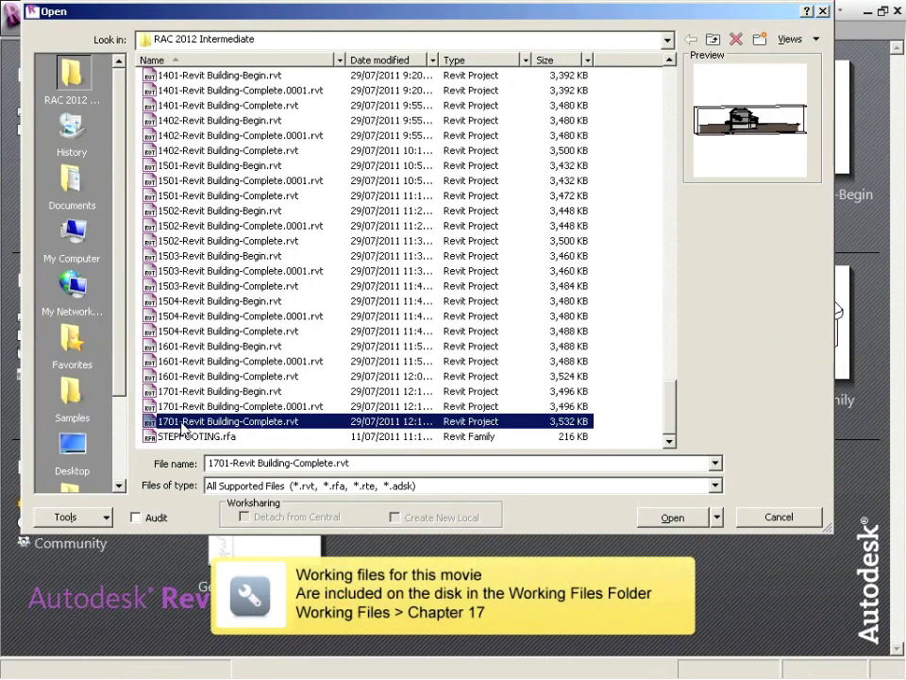
{"action": "left_click", "coordinate": [670, 517]}
{"action": "left_click", "coordinate": [20, 14]}
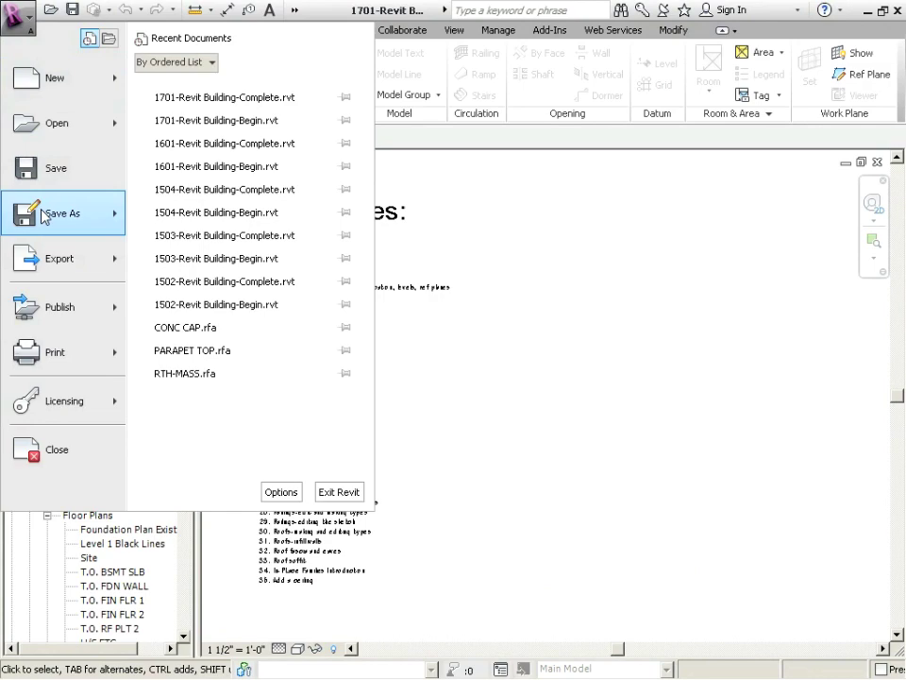
Save the project as 1702-Revit Building-Begin.rvt
{"action": "mouse_move", "coordinate": [45, 216]}
{"action": "left_click", "coordinate": [186, 121]}
{"action": "left_click", "coordinate": [208, 471]}
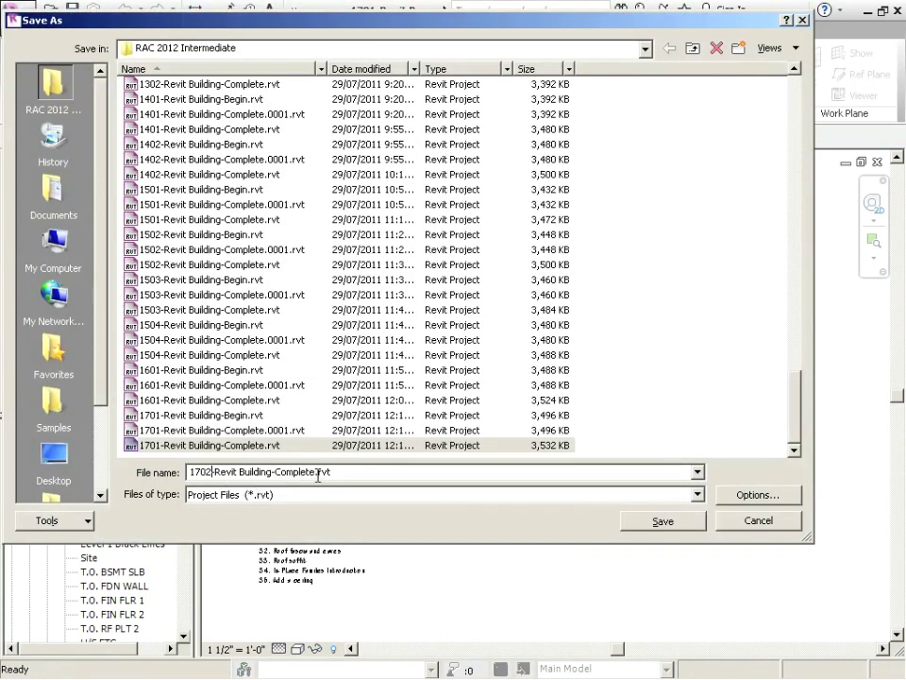
{"action": "left_click", "coordinate": [678, 529]}
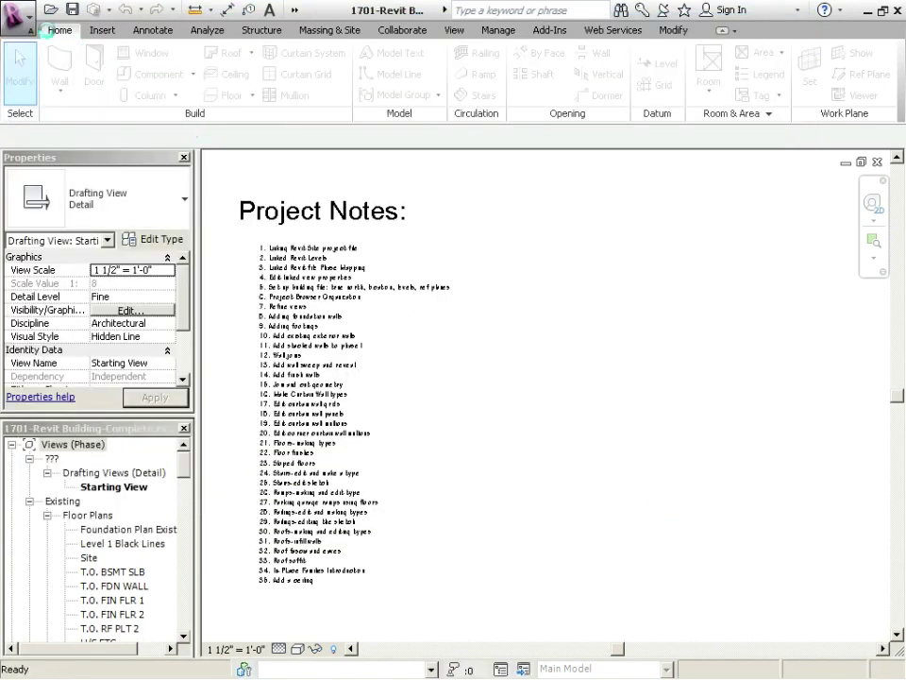
Save the project again as 1702-Revit Building-Complete.rvt
{"action": "left_click", "coordinate": [20, 14]}
{"action": "mouse_move", "coordinate": [45, 213]}
{"action": "left_click", "coordinate": [205, 122]}
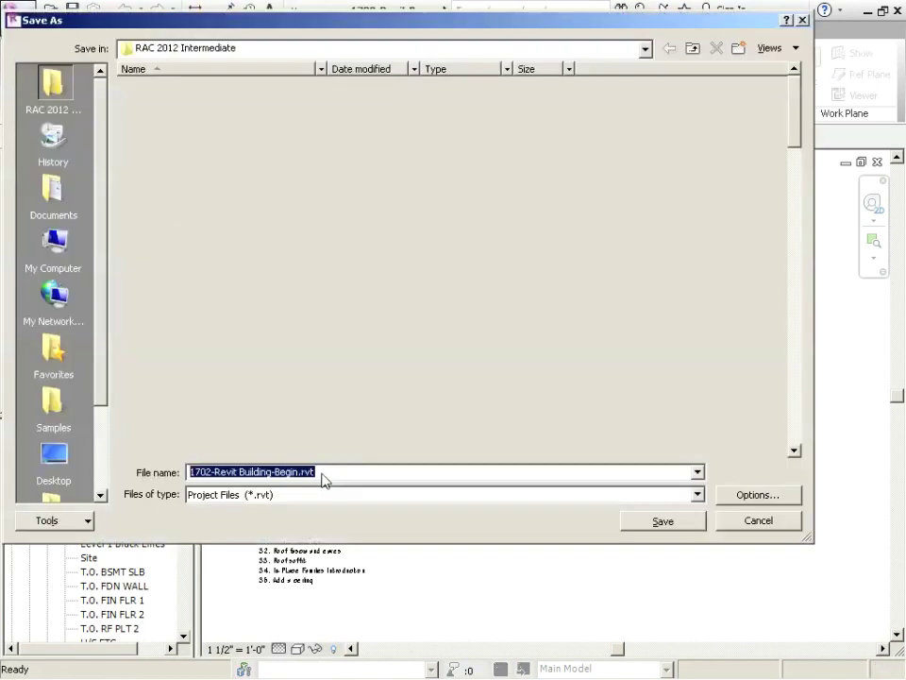
{"action": "type", "text": "1702-Revit Building-Complete.rvt"}
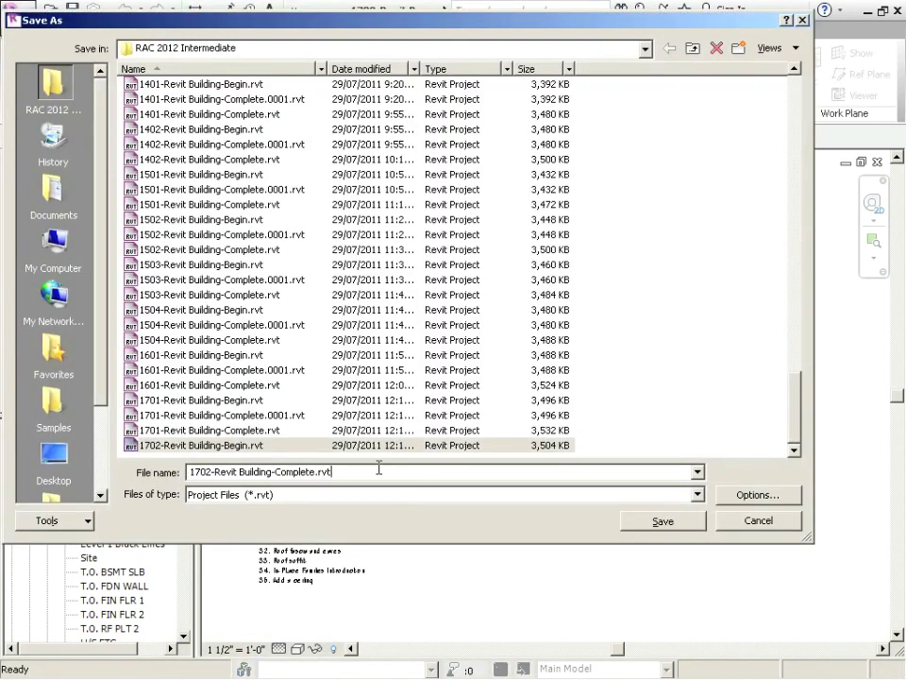
{"action": "left_click", "coordinate": [646, 524]}
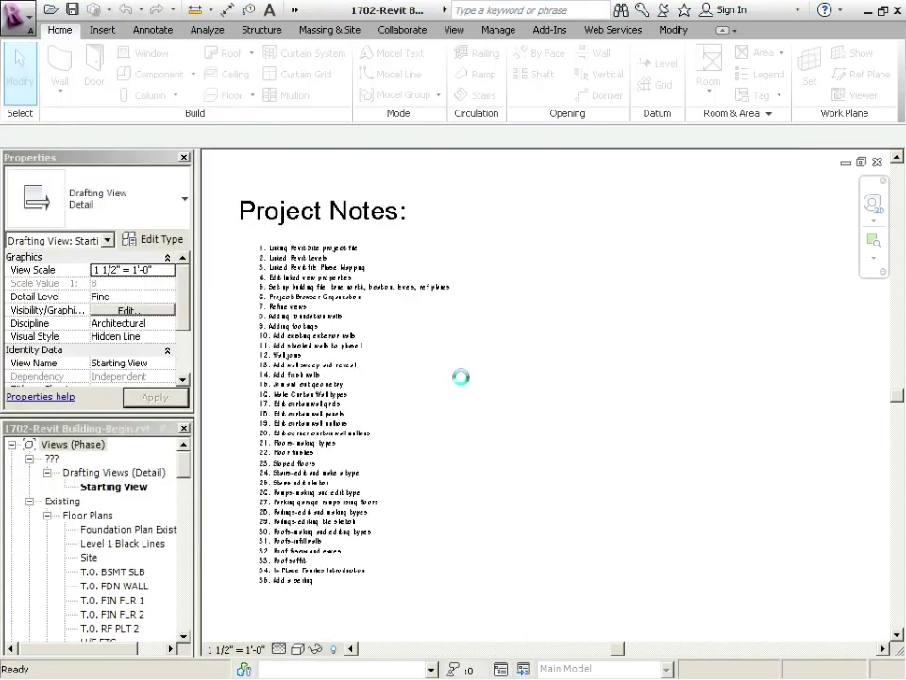
{"action": "scroll", "coordinate": [268, 598], "scroll_direction": "up", "scroll_amount": 5}
Add line 36, 'Adding ceiling components', after item 35 in the Project Notes text
{"action": "double_click", "coordinate": [440, 545]}
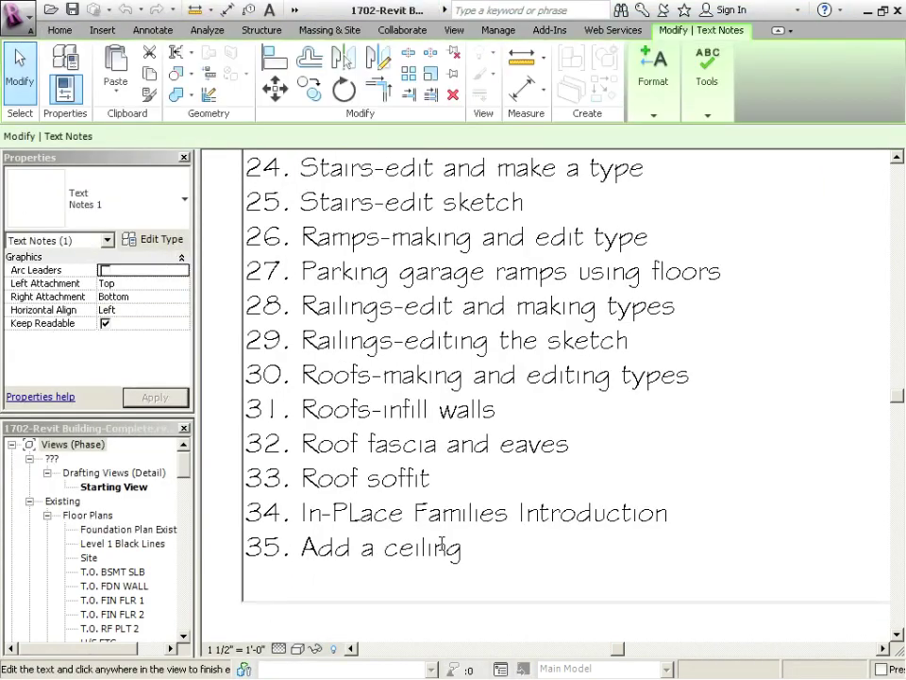
{"action": "key", "text": "Return"}
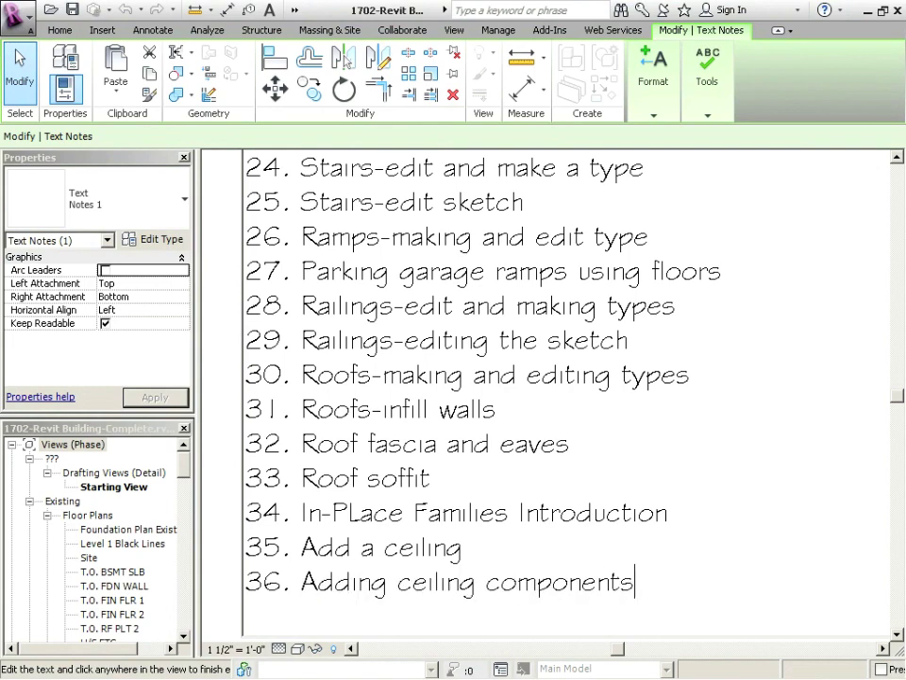
{"action": "left_click", "coordinate": [233, 554]}
{"action": "scroll", "coordinate": [448, 525], "scroll_direction": "down", "scroll_amount": 1}
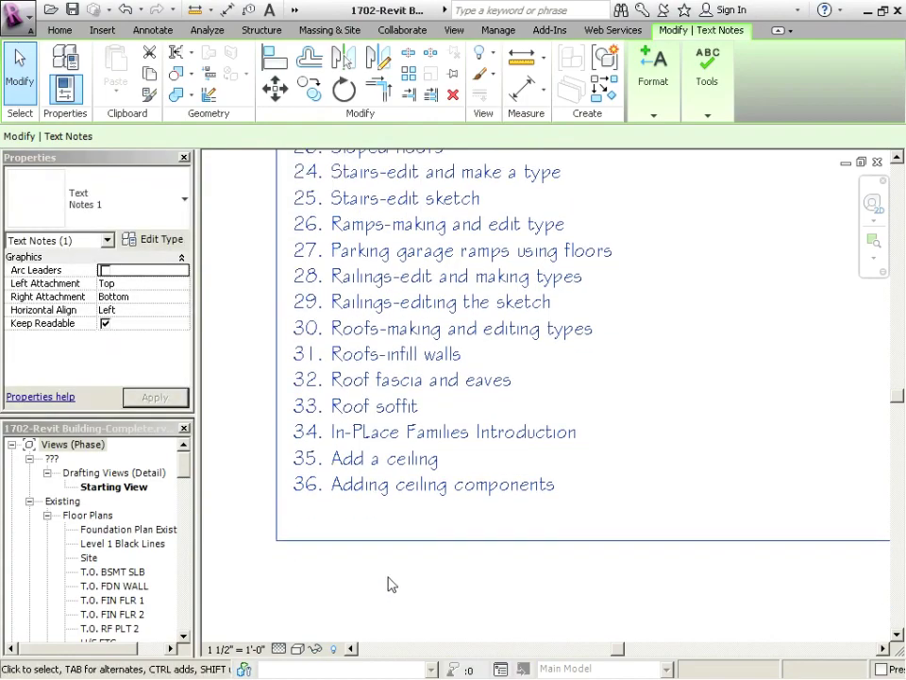
{"action": "left_click", "coordinate": [385, 571]}
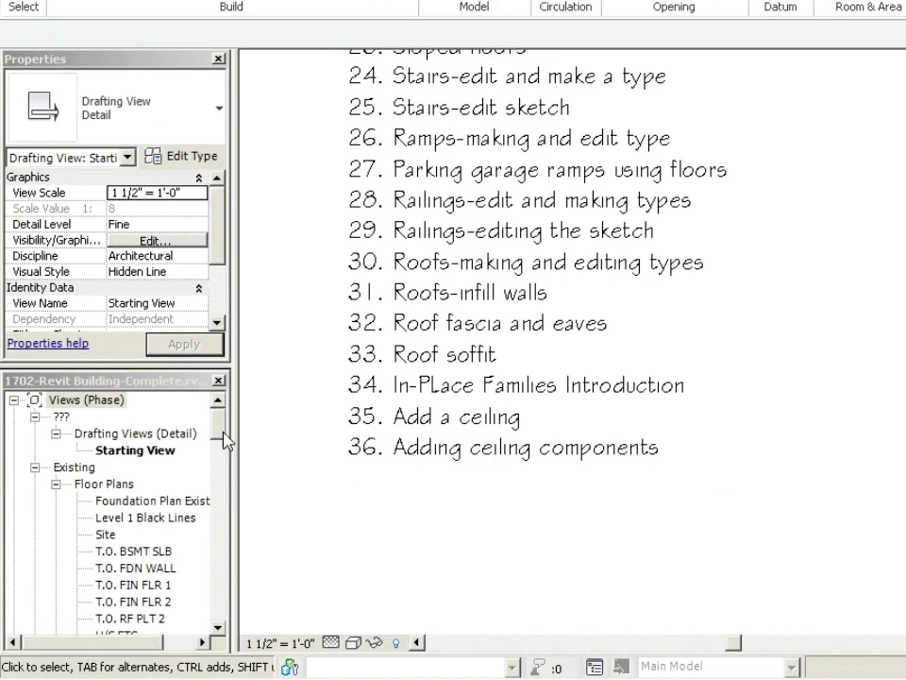
Open the T.O. FIN FLR 1 ceiling plan and bring up its View Range settings
{"action": "left_click_drag", "start_coordinate": [220, 434], "coordinate": [218, 501]}
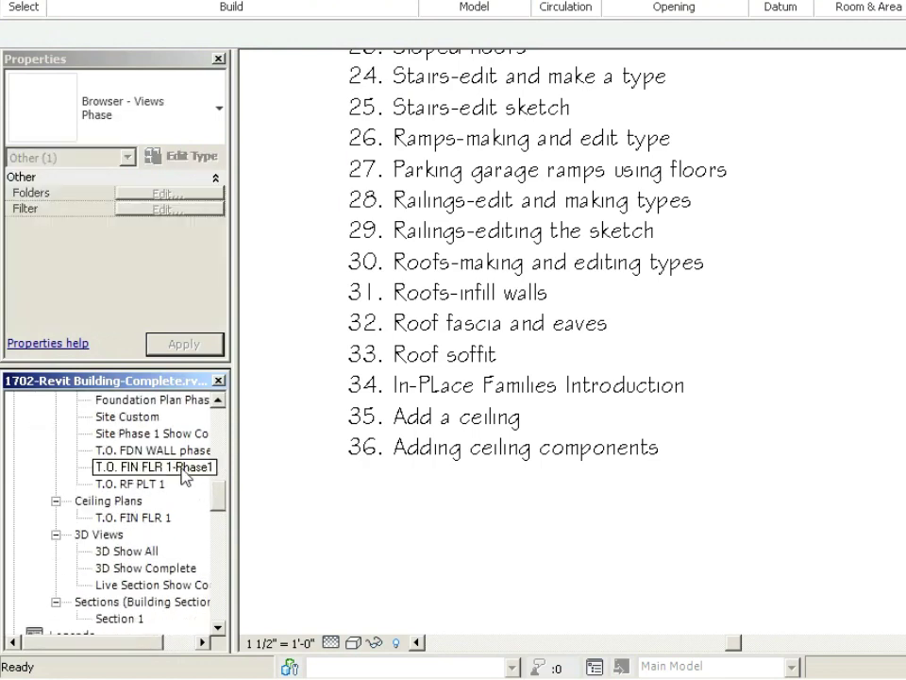
{"action": "double_click", "coordinate": [142, 519]}
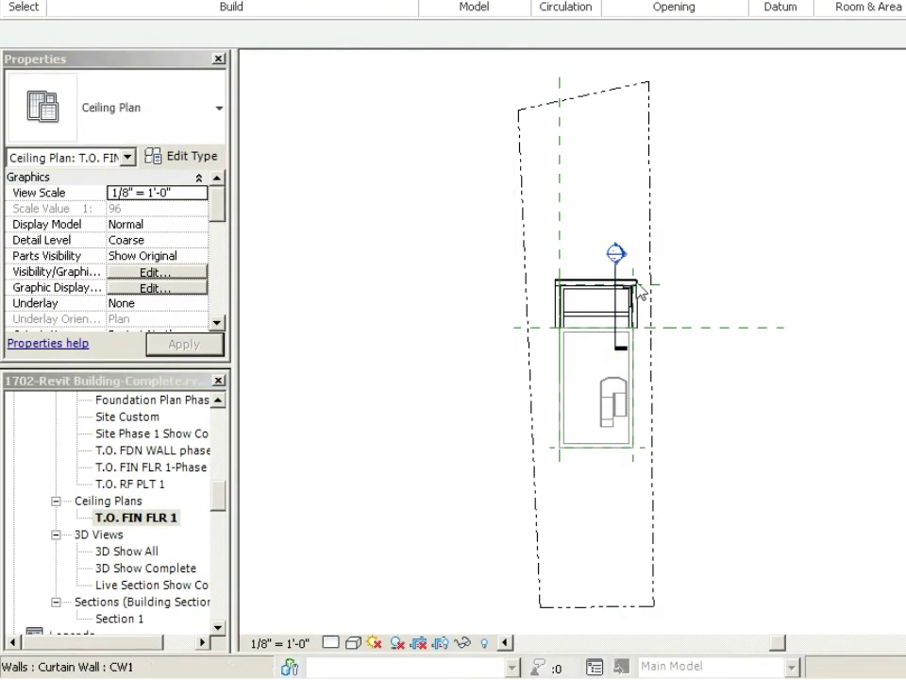
{"action": "scroll", "coordinate": [585, 363], "scroll_direction": "up", "scroll_amount": 2}
{"action": "scroll", "coordinate": [569, 301], "scroll_direction": "up", "scroll_amount": 4}
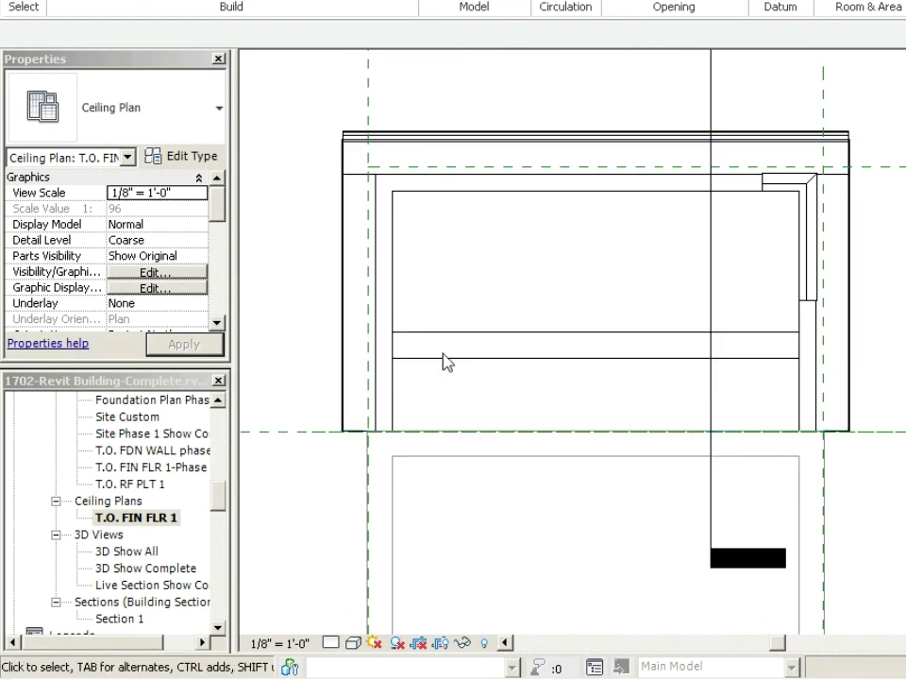
{"action": "left_click_drag", "start_coordinate": [220, 212], "coordinate": [219, 295]}
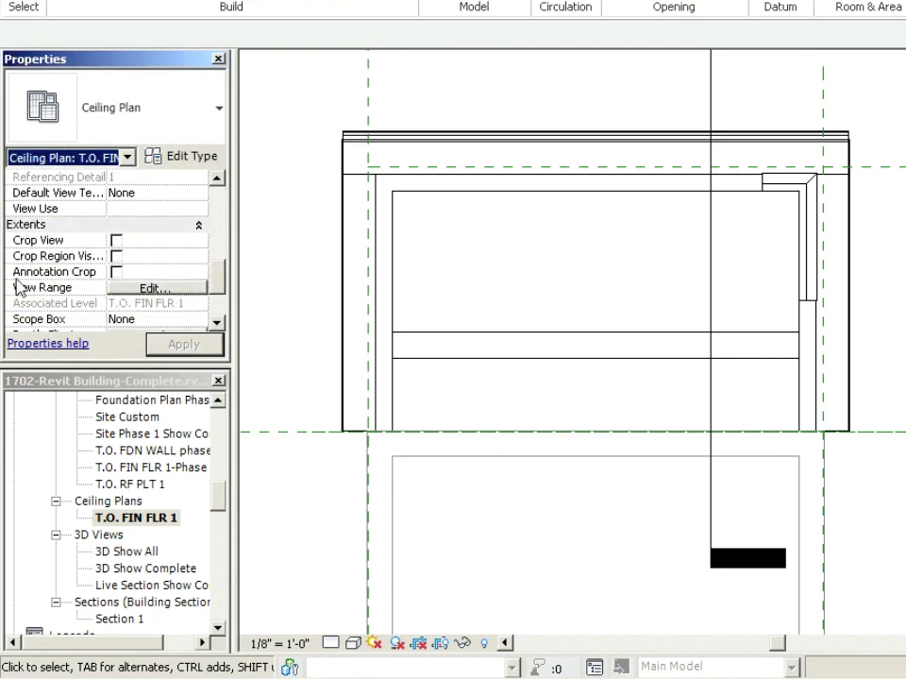
{"action": "left_click", "coordinate": [148, 288]}
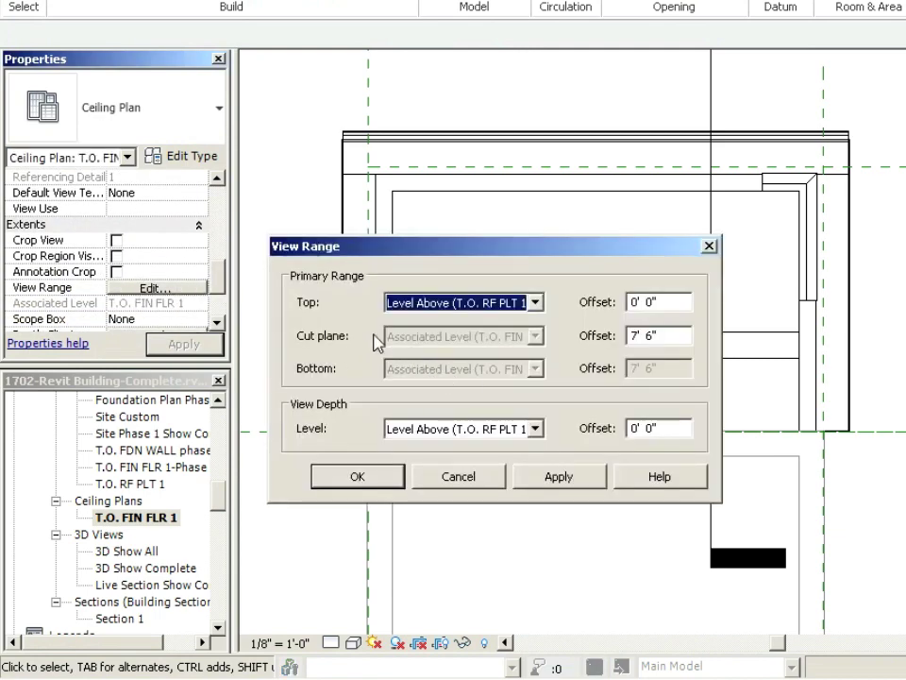
Set the view range cut plane offset to 4' 0" and view depth level to T.O. RF PLT 2
{"action": "left_click", "coordinate": [672, 337]}
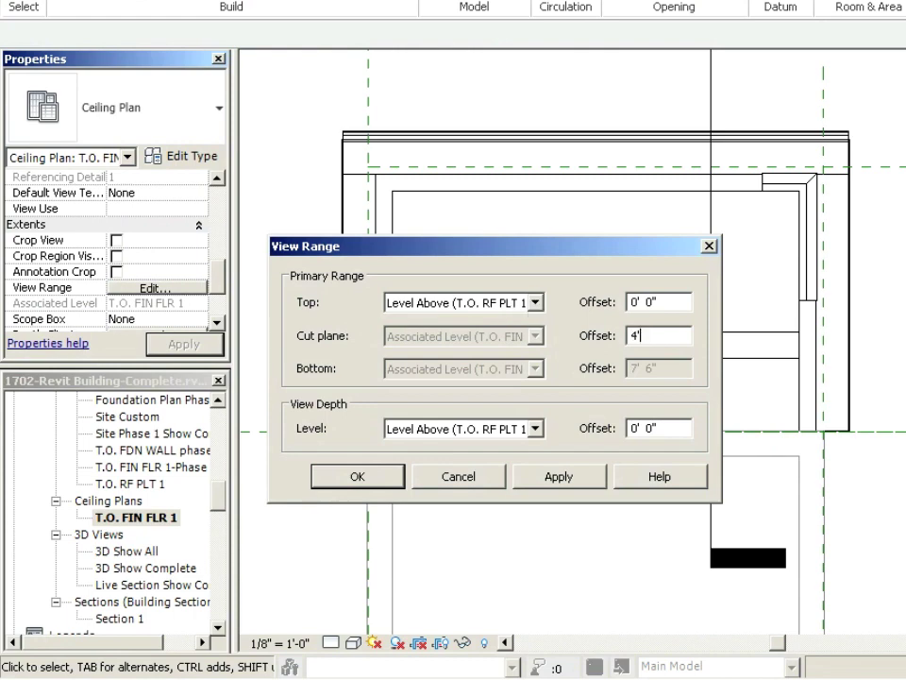
{"action": "left_click", "coordinate": [534, 429]}
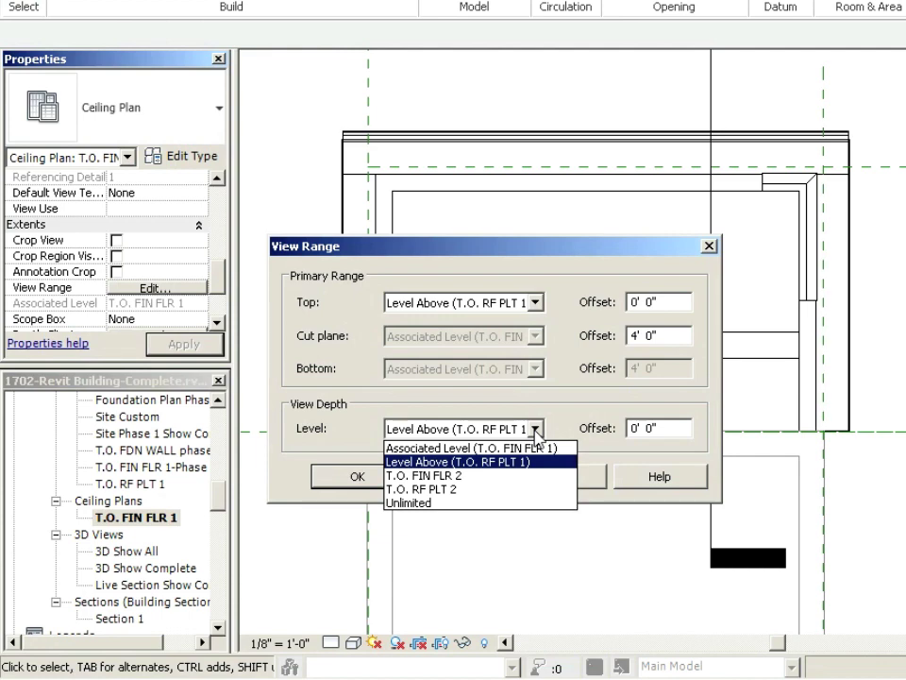
{"action": "left_click", "coordinate": [536, 430]}
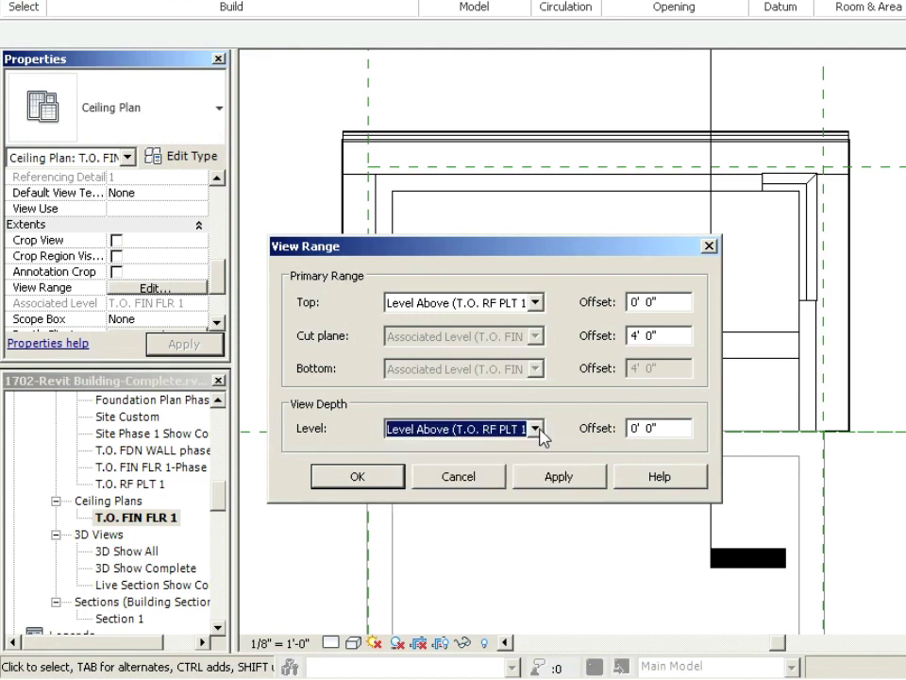
{"action": "left_click", "coordinate": [535, 429]}
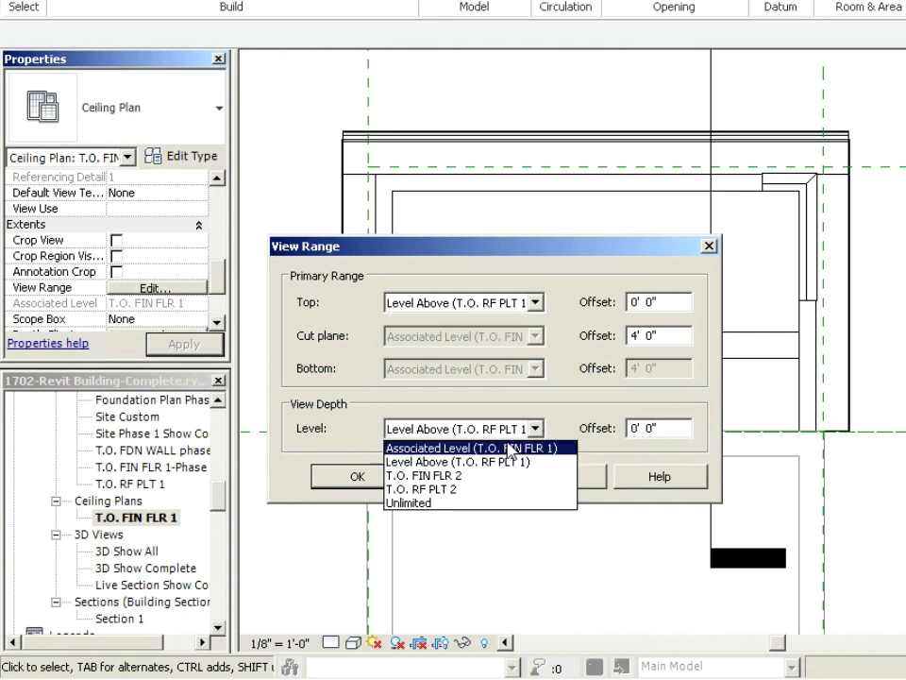
{"action": "left_click", "coordinate": [430, 489]}
{"action": "left_click", "coordinate": [544, 486]}
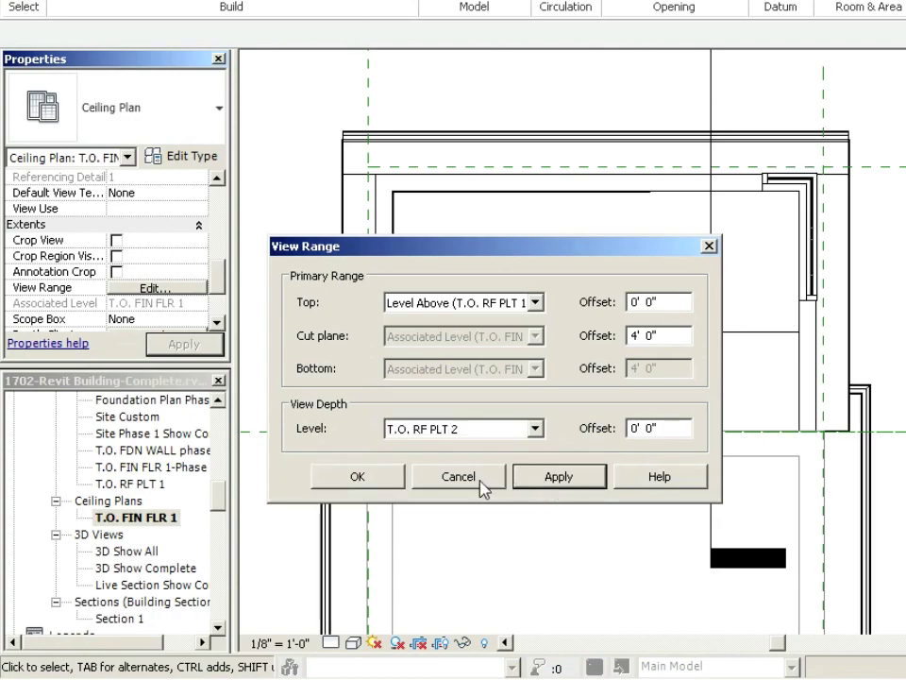
{"action": "left_click", "coordinate": [376, 479]}
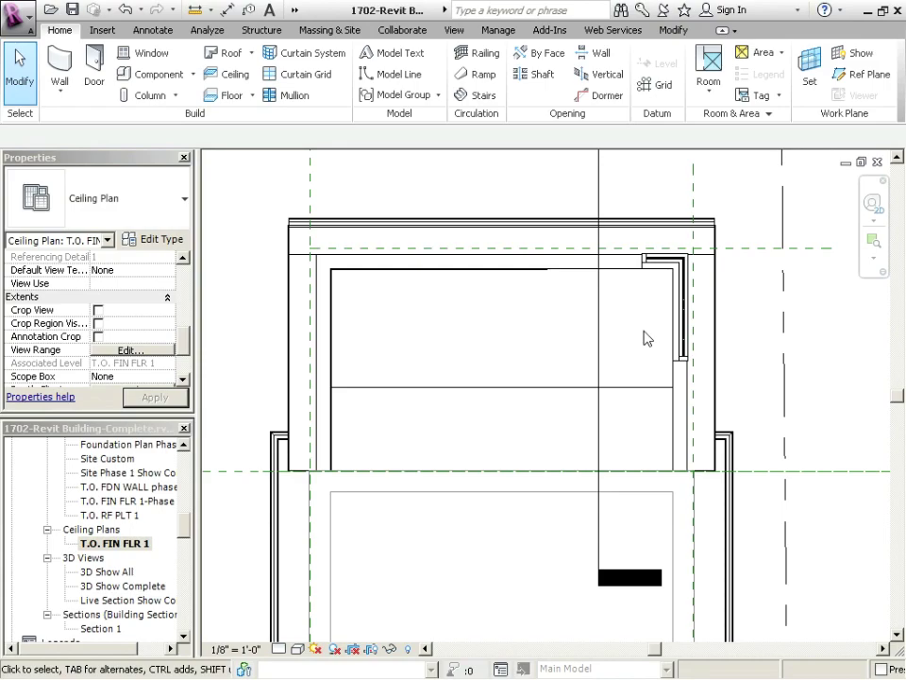
Start Place a Component and bring up the Load Family dialog
{"action": "scroll", "coordinate": [477, 446], "scroll_direction": "up", "scroll_amount": 2}
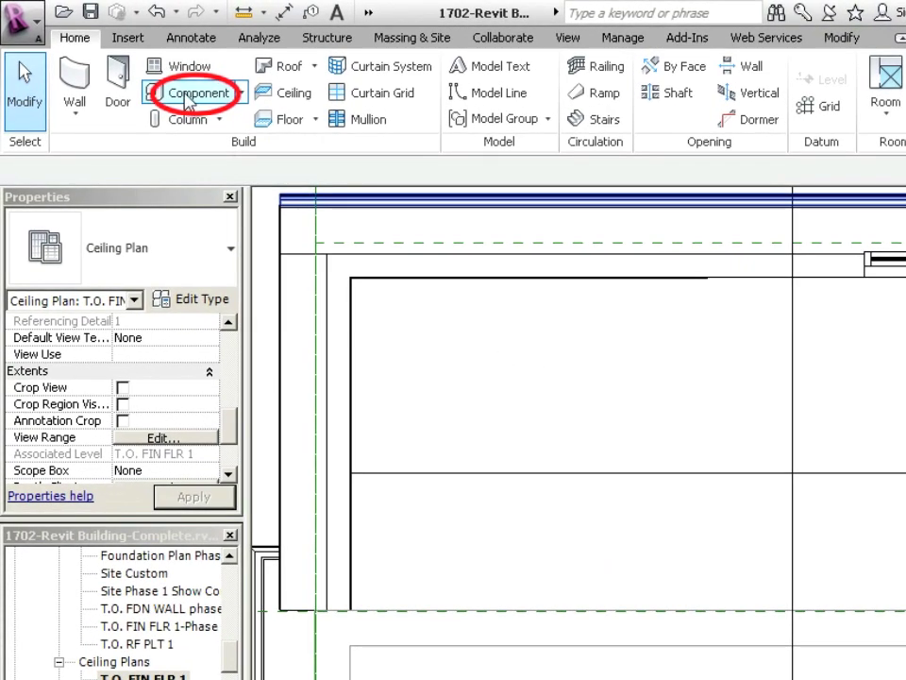
{"action": "left_click", "coordinate": [194, 93]}
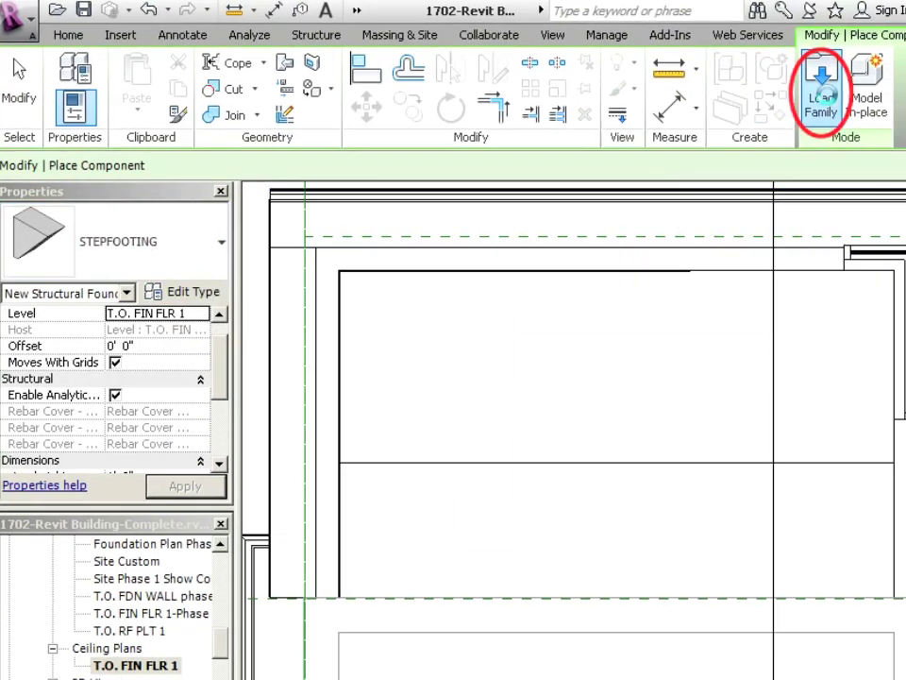
{"action": "left_click", "coordinate": [843, 94]}
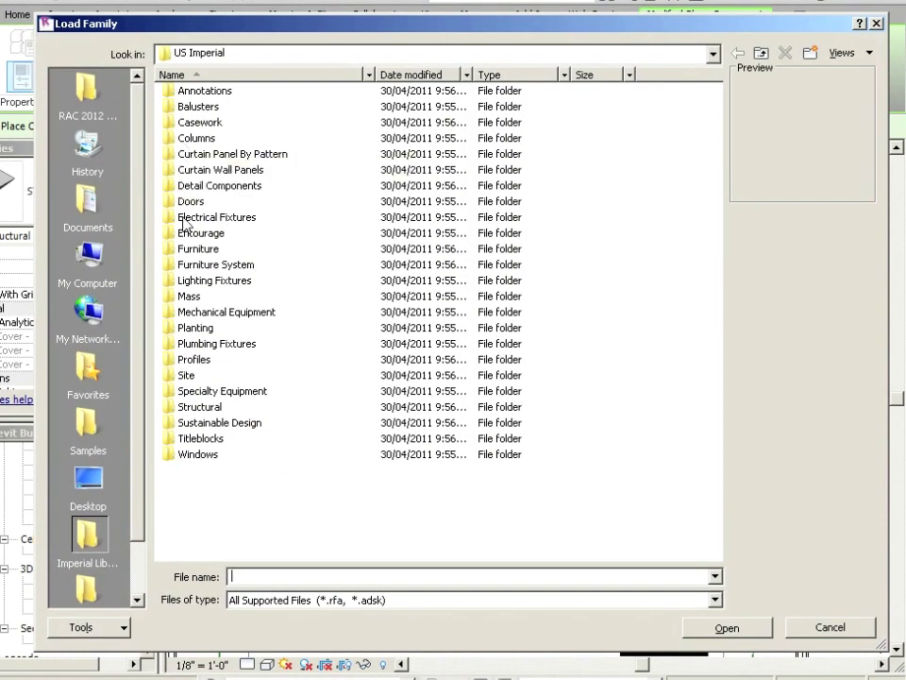
Browse the Lighting Fixtures library and load Pendant Light - Hemisphere.rfa
{"action": "double_click", "coordinate": [212, 282]}
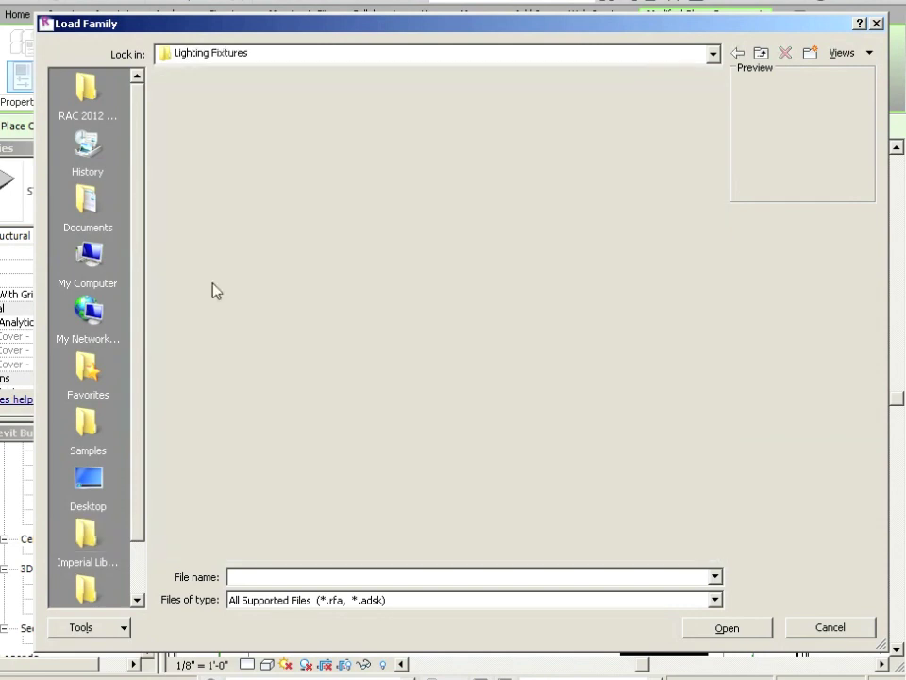
{"action": "left_click", "coordinate": [227, 108]}
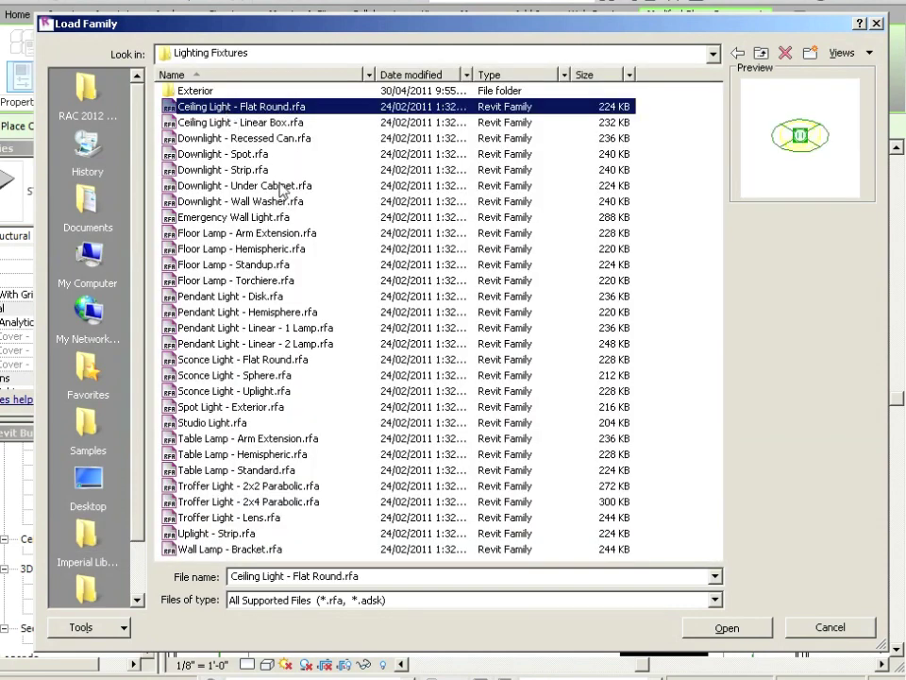
{"action": "key", "text": "Down"}
{"action": "key", "text": "Down"}
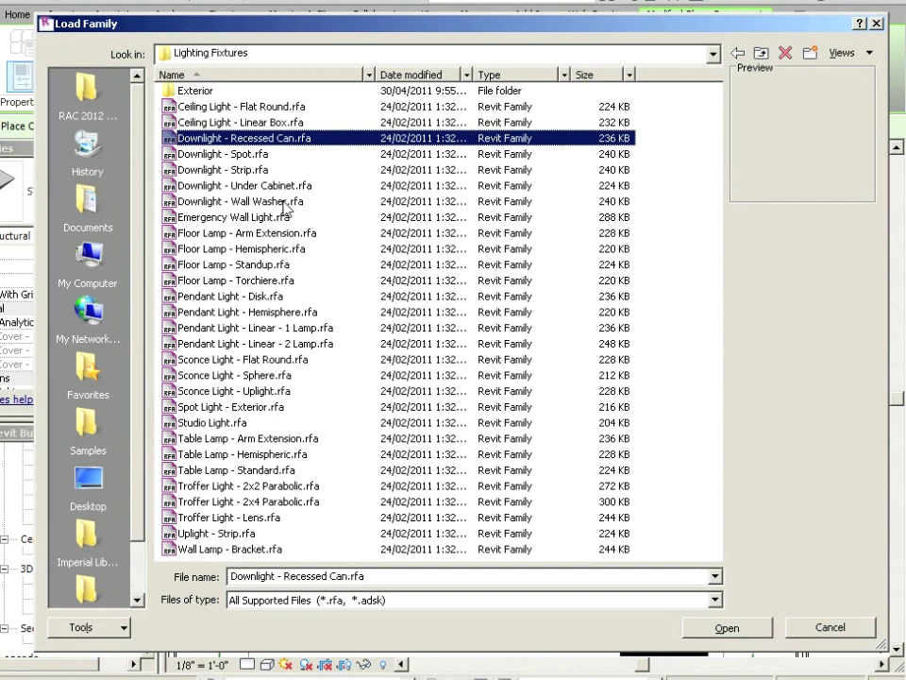
{"action": "key", "text": "Down"}
{"action": "key", "text": "Down"}
{"action": "key", "text": "Down"}
{"action": "key", "text": "Down"}
{"action": "key", "text": "Down"}
{"action": "key", "text": "Down"}
{"action": "key", "text": "Down"}
{"action": "key", "text": "Down"}
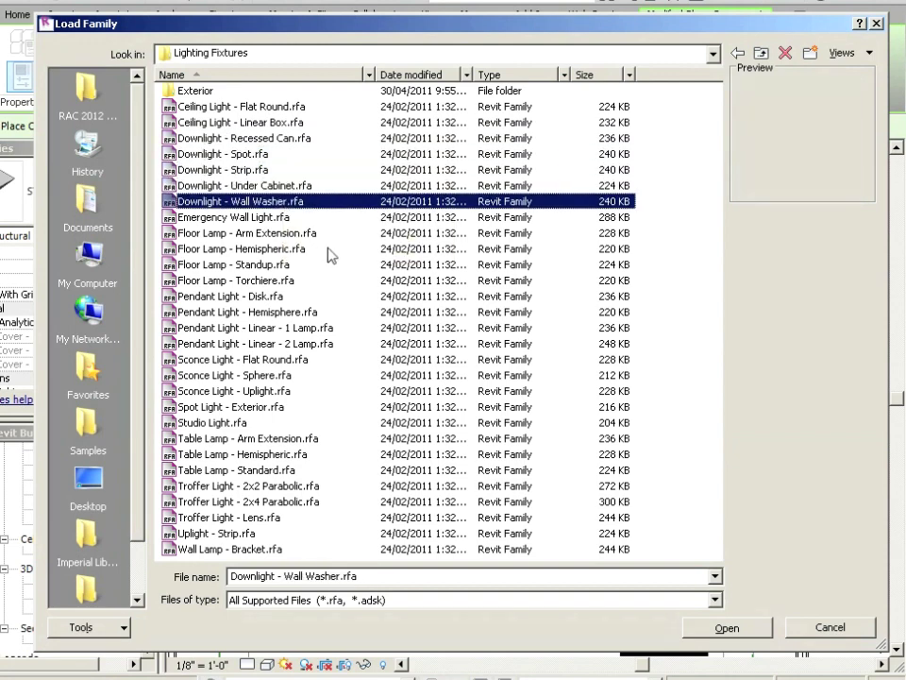
{"action": "key", "text": "Down"}
{"action": "key", "text": "Down"}
{"action": "key", "text": "Down"}
{"action": "key", "text": "Down"}
{"action": "key", "text": "Down"}
{"action": "key", "text": "Down"}
{"action": "key", "text": "Down"}
{"action": "key", "text": "Down"}
{"action": "key", "text": "Down"}
{"action": "key", "text": "Down"}
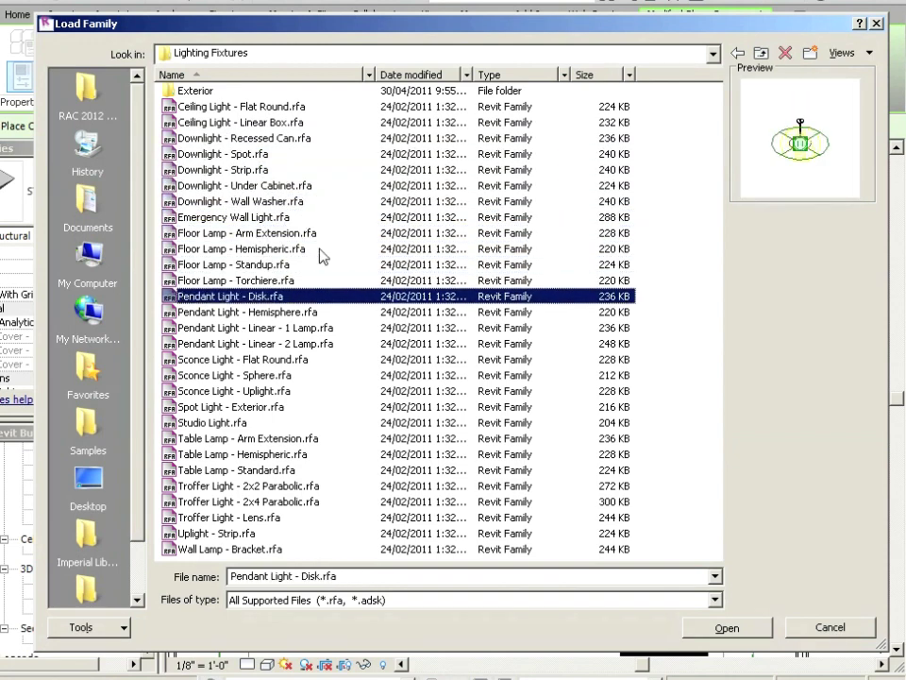
{"action": "key", "text": "Down"}
{"action": "key", "text": "Down"}
{"action": "key", "text": "Down"}
{"action": "key", "text": "Down"}
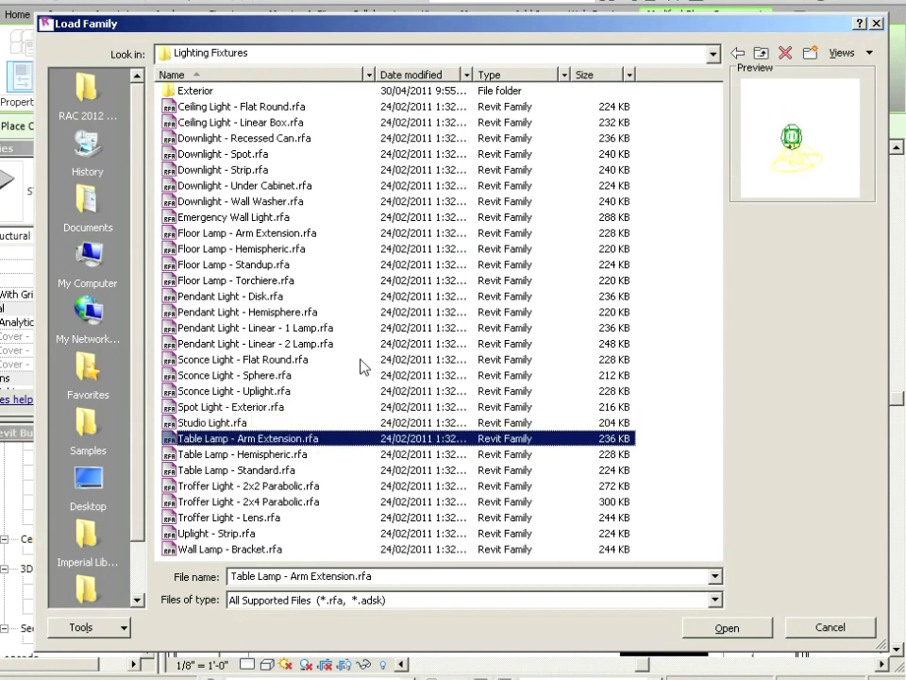
{"action": "key", "text": "Up"}
{"action": "key", "text": "Up"}
{"action": "key", "text": "Up"}
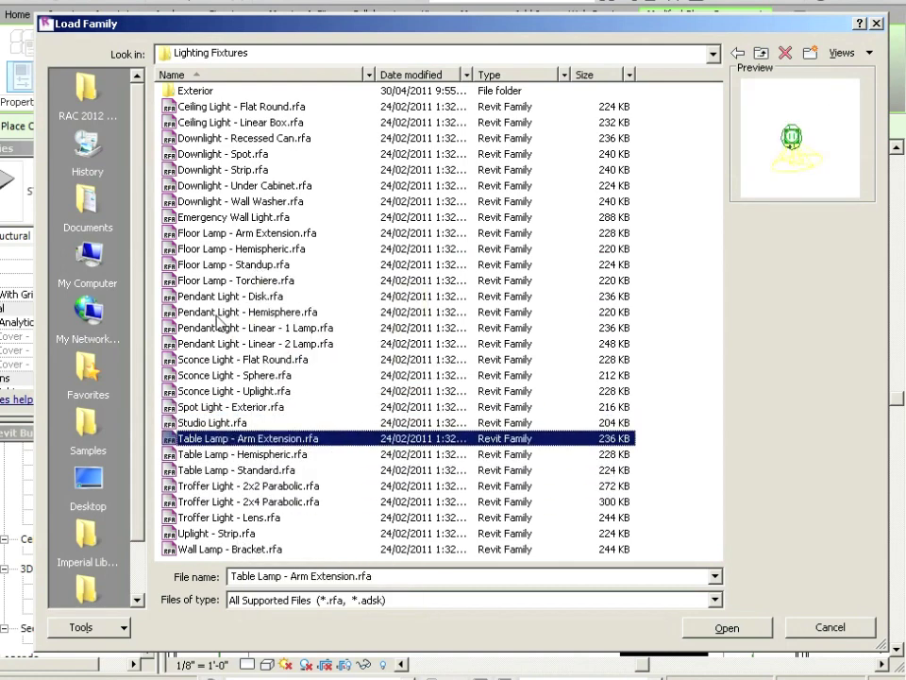
{"action": "left_click", "coordinate": [225, 315]}
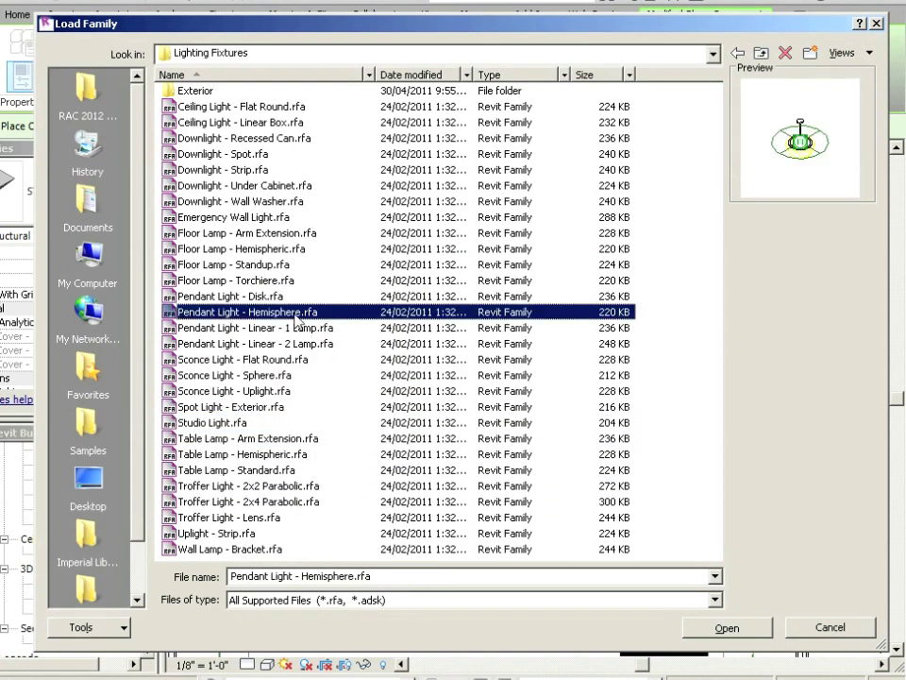
{"action": "left_click", "coordinate": [727, 628]}
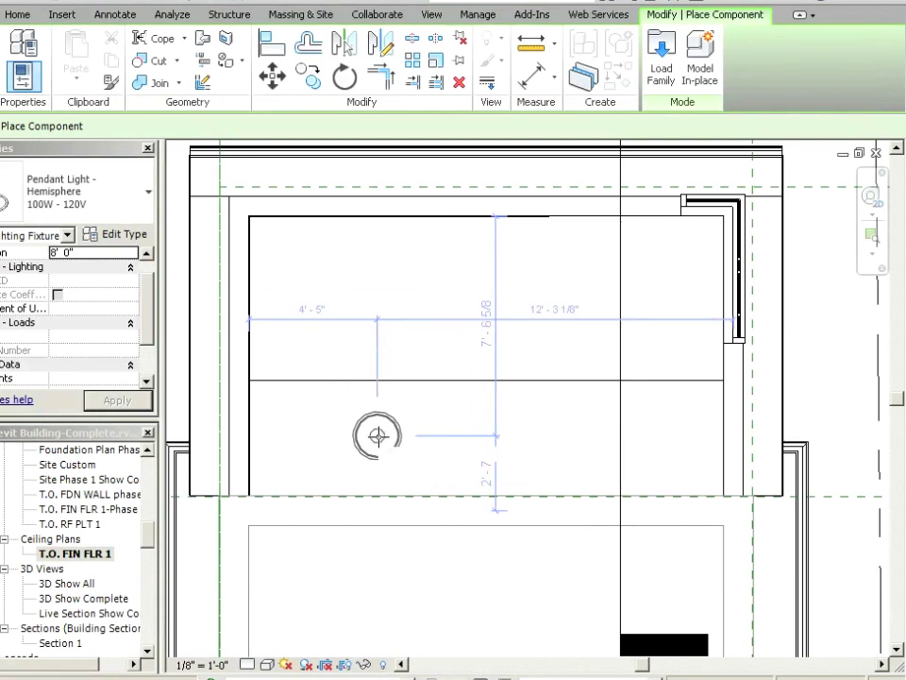
Place two Pendant Light - Hemisphere fixtures side by side in the room
{"action": "left_click", "coordinate": [415, 439]}
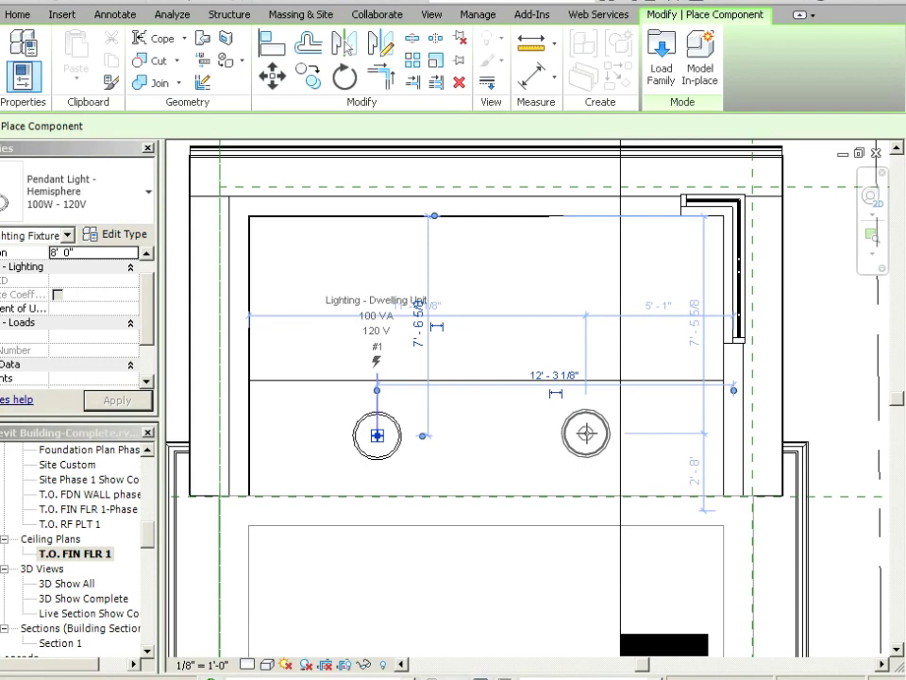
{"action": "left_click", "coordinate": [492, 447]}
{"action": "key", "text": "Escape"}
{"action": "key", "text": "Escape"}
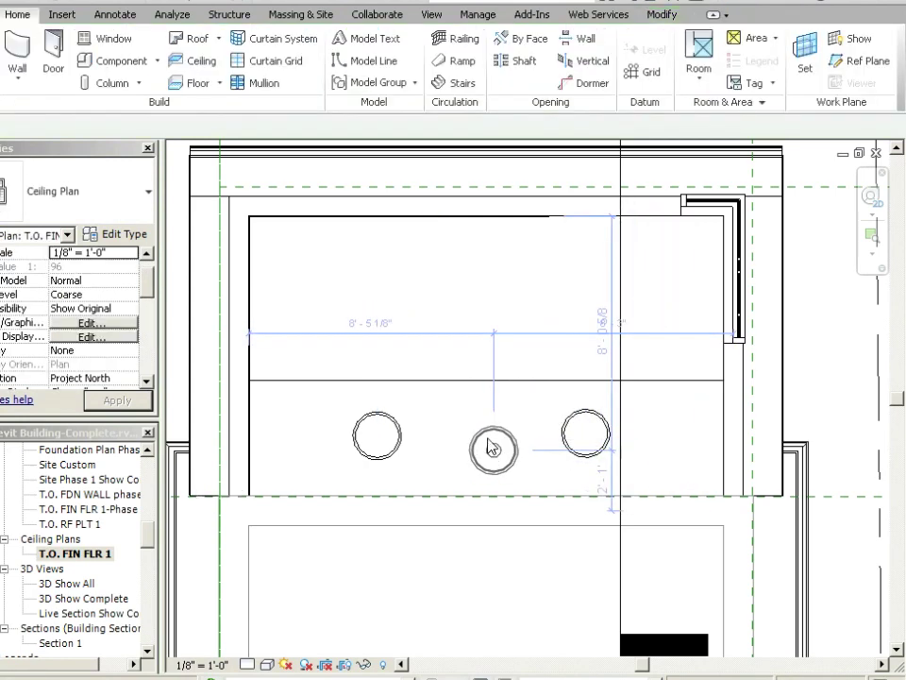
{"action": "scroll", "coordinate": [372, 388], "scroll_direction": "down", "scroll_amount": 2}
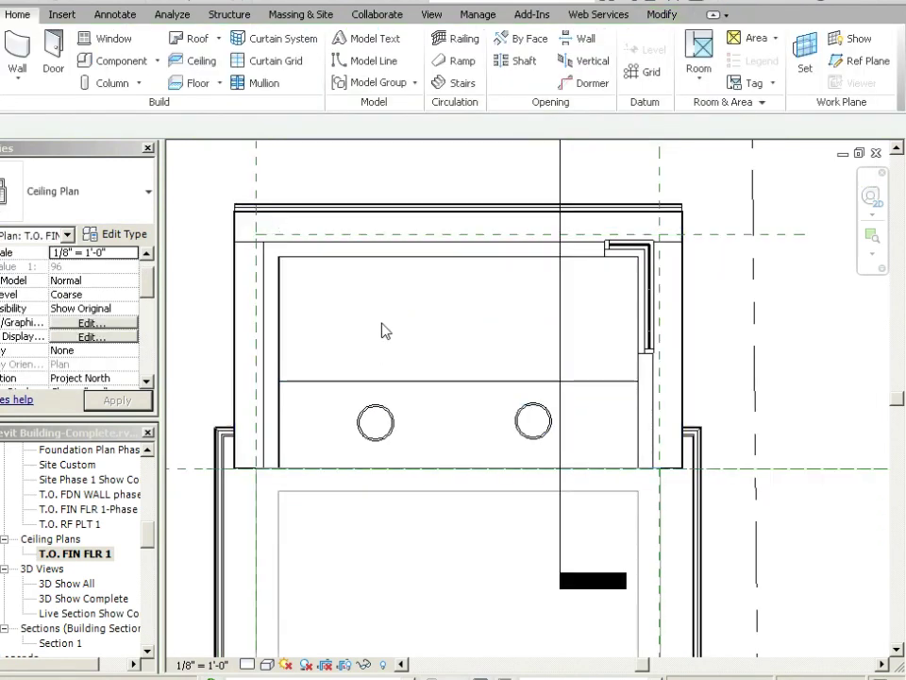
Draw two vertical reference planes with RP, one through each pendant light
{"action": "key", "text": "r"}
{"action": "key", "text": "p"}
{"action": "left_click", "coordinate": [363, 182]}
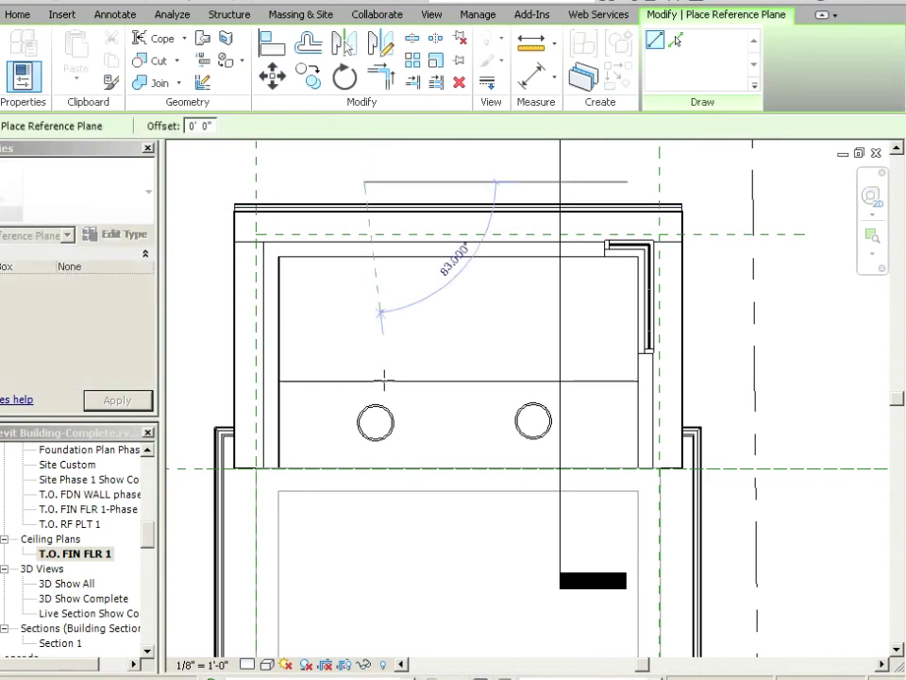
{"action": "left_click", "coordinate": [365, 499]}
{"action": "left_click", "coordinate": [644, 247]}
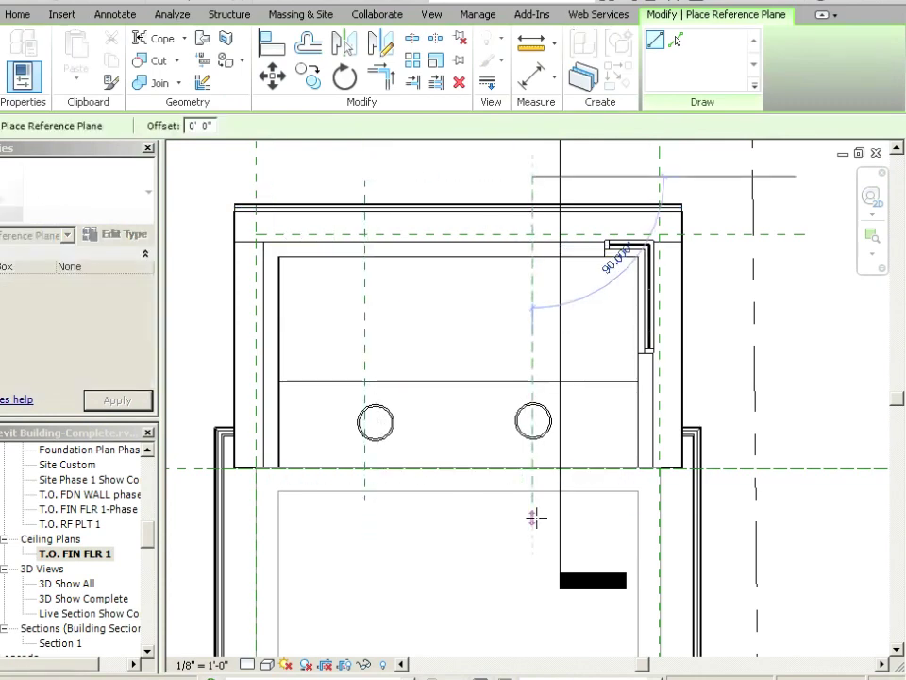
{"action": "middle_click_drag", "start_coordinate": [534, 516], "coordinate": [493, 543]}
{"action": "key", "text": "Escape"}
{"action": "key", "text": "Escape"}
{"action": "middle_click_drag", "start_coordinate": [410, 232], "coordinate": [408, 350]}
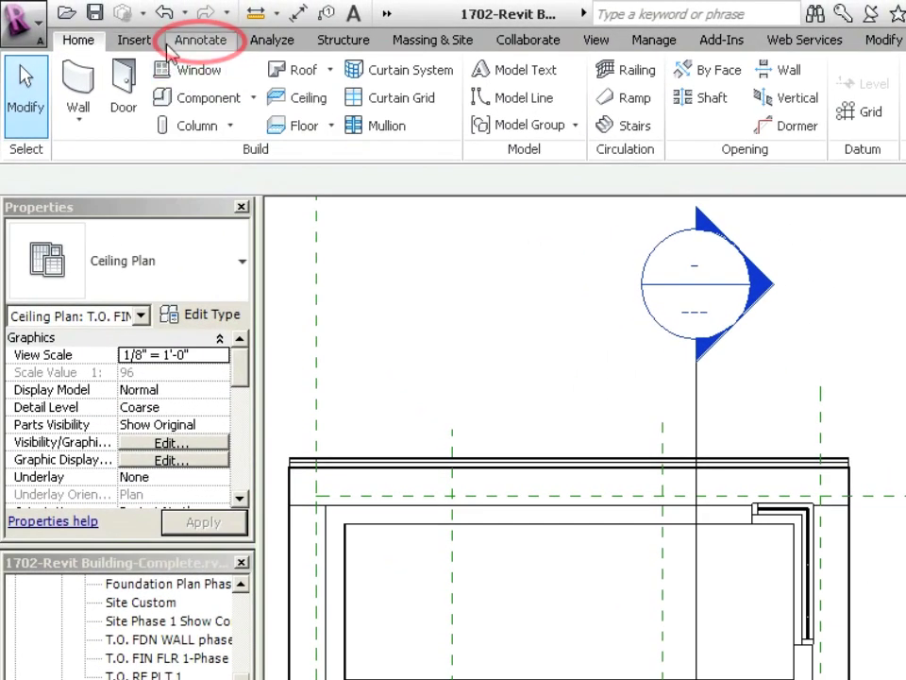
{"action": "left_click", "coordinate": [170, 44]}
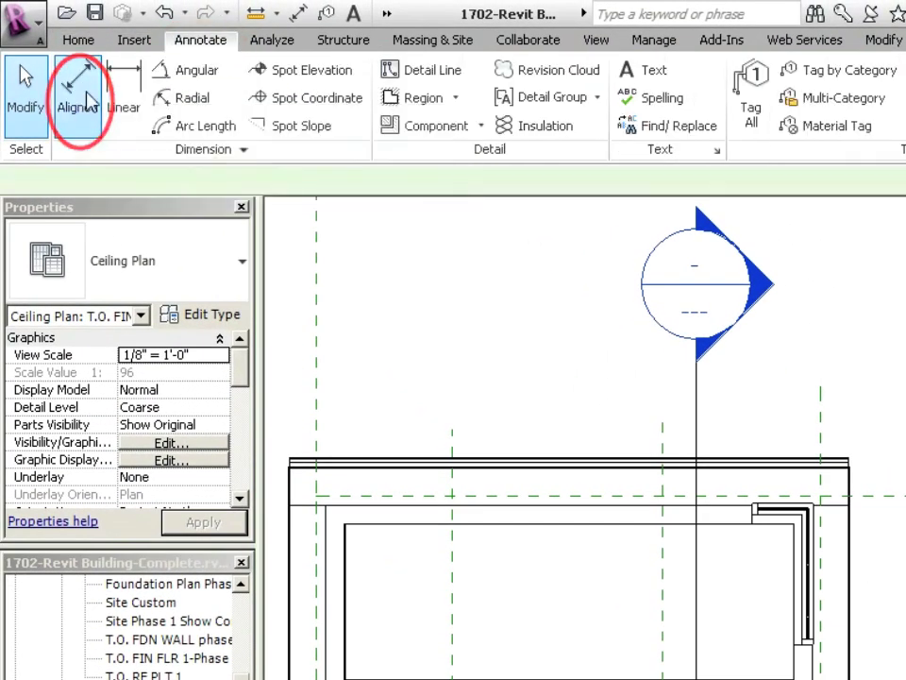
Place an aligned dimension across the four vertical lines: 4'-11", 7'-7 3/4", 5'-9 1/4"
{"action": "left_click", "coordinate": [82, 95]}
{"action": "left_click", "coordinate": [319, 431]}
{"action": "left_click", "coordinate": [451, 454]}
{"action": "left_click", "coordinate": [665, 450]}
{"action": "left_click", "coordinate": [821, 443]}
{"action": "scroll", "coordinate": [830, 452], "scroll_direction": "down", "scroll_amount": 1}
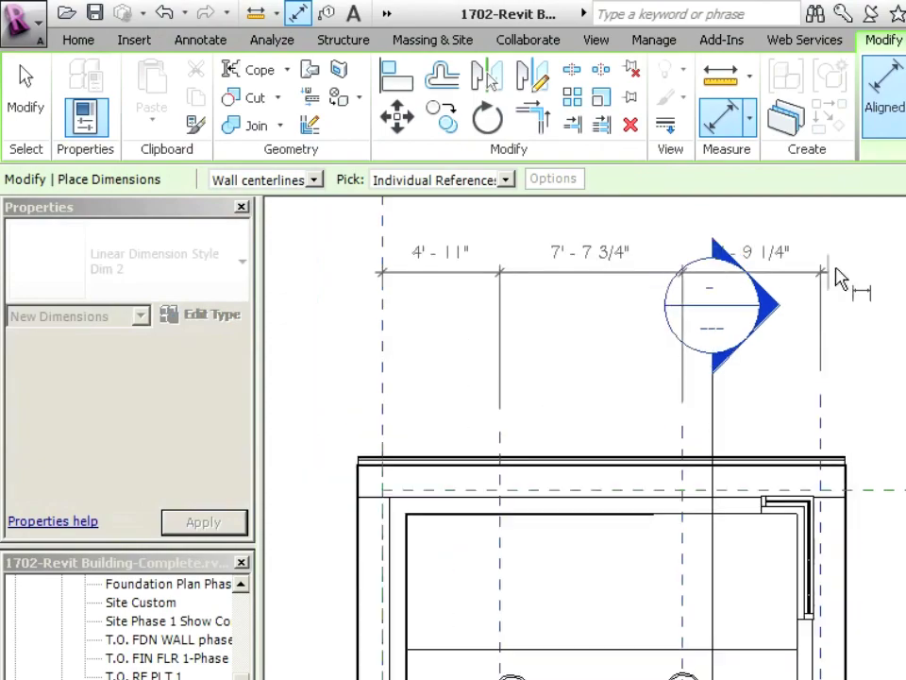
{"action": "left_click", "coordinate": [828, 200]}
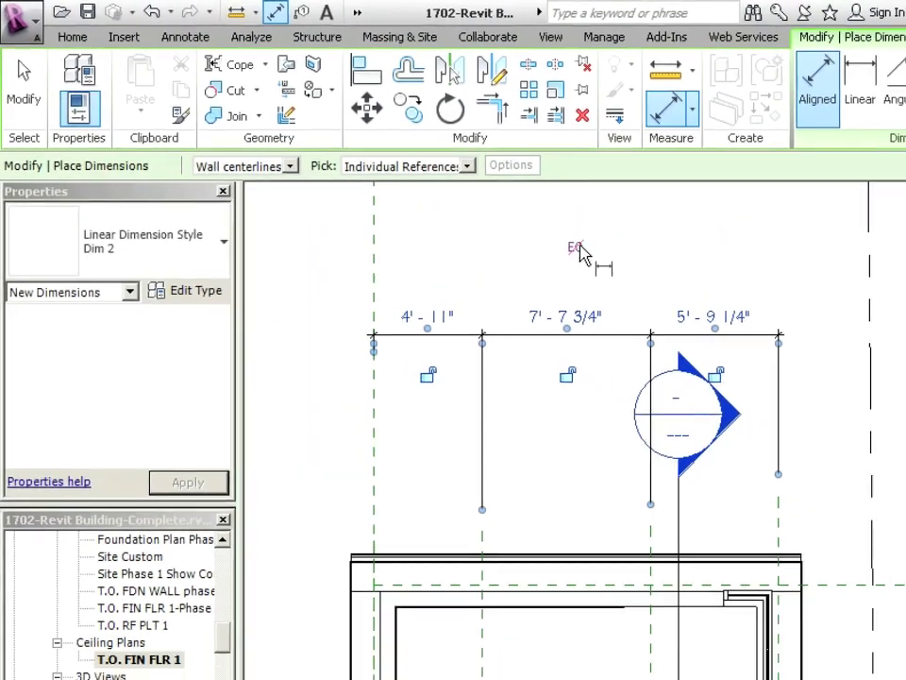
Try EQ equal spacing on the dimension twice, undo it, and dismiss the Monitored Link warning
{"action": "left_click", "coordinate": [578, 248]}
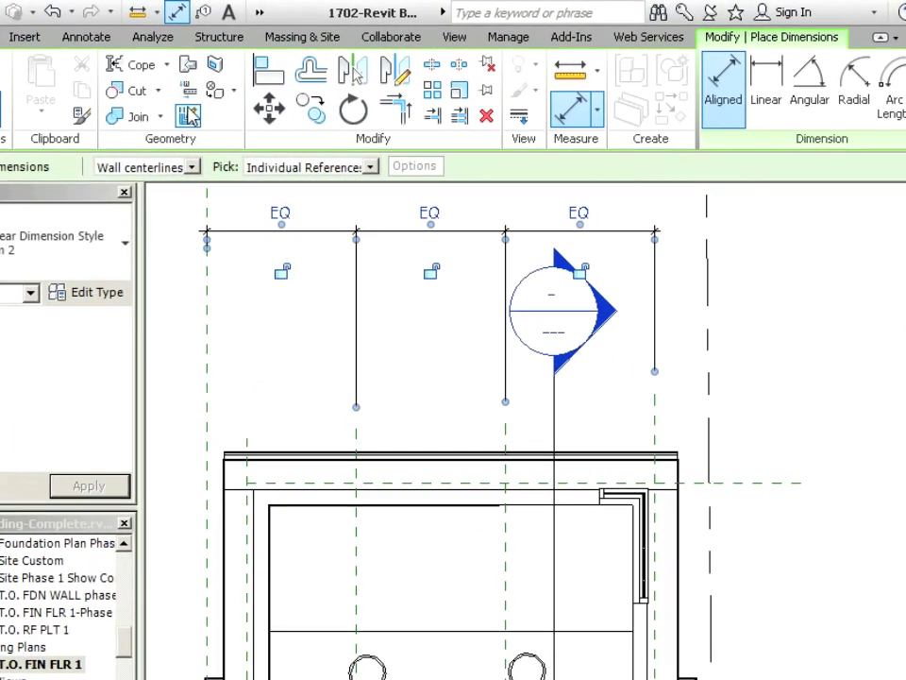
{"action": "left_click", "coordinate": [97, 10]}
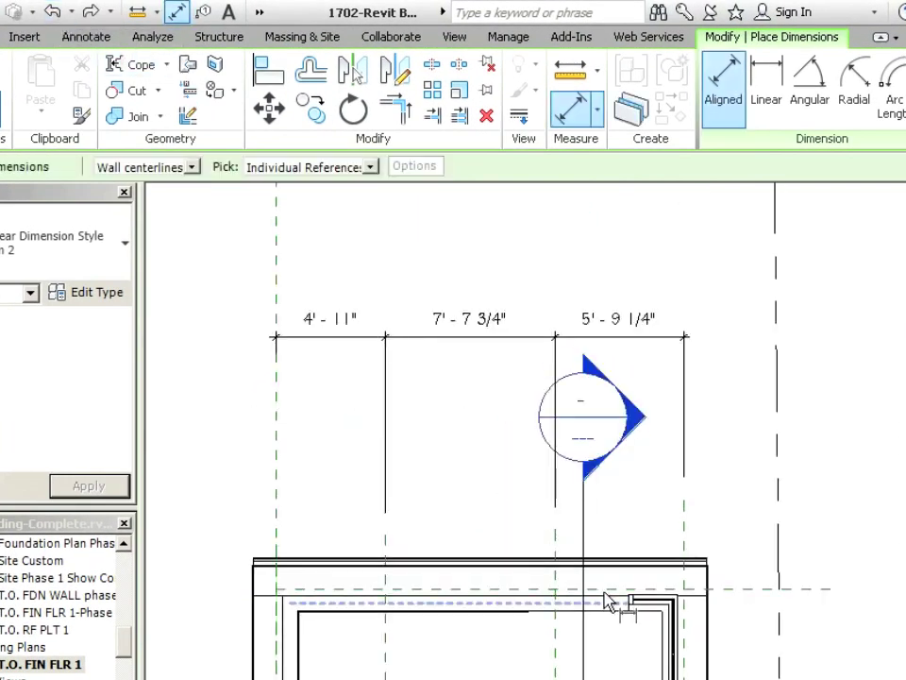
{"action": "middle_click_drag", "start_coordinate": [463, 455], "coordinate": [420, 391]}
{"action": "key", "text": "Escape"}
{"action": "key", "text": "Escape"}
{"action": "left_click", "coordinate": [383, 282]}
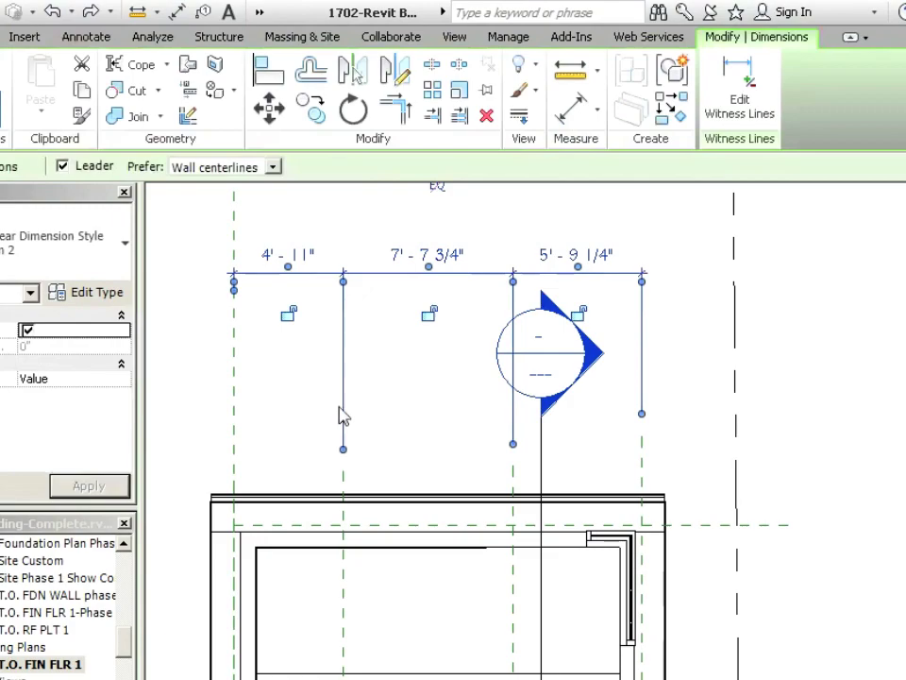
{"action": "scroll", "coordinate": [343, 414], "scroll_direction": "down", "scroll_amount": 1}
{"action": "left_click", "coordinate": [421, 249]}
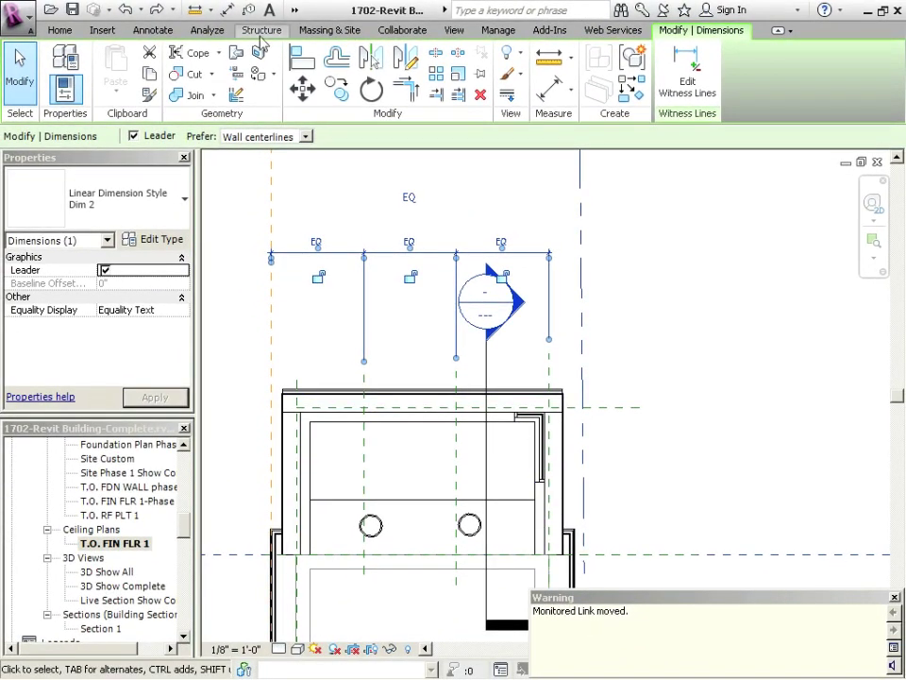
{"action": "left_click", "coordinate": [126, 9]}
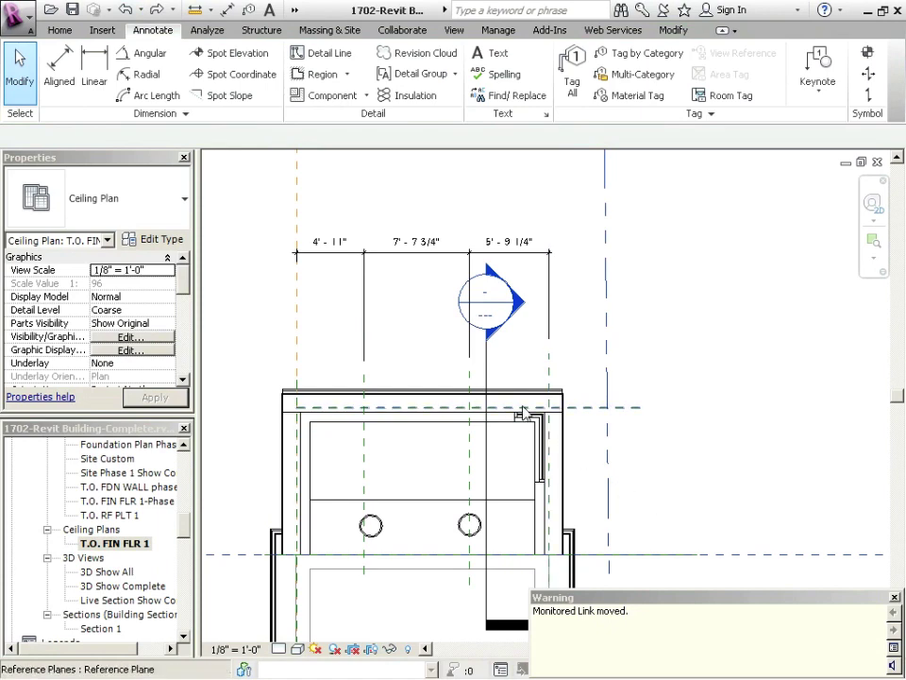
{"action": "left_click", "coordinate": [894, 598]}
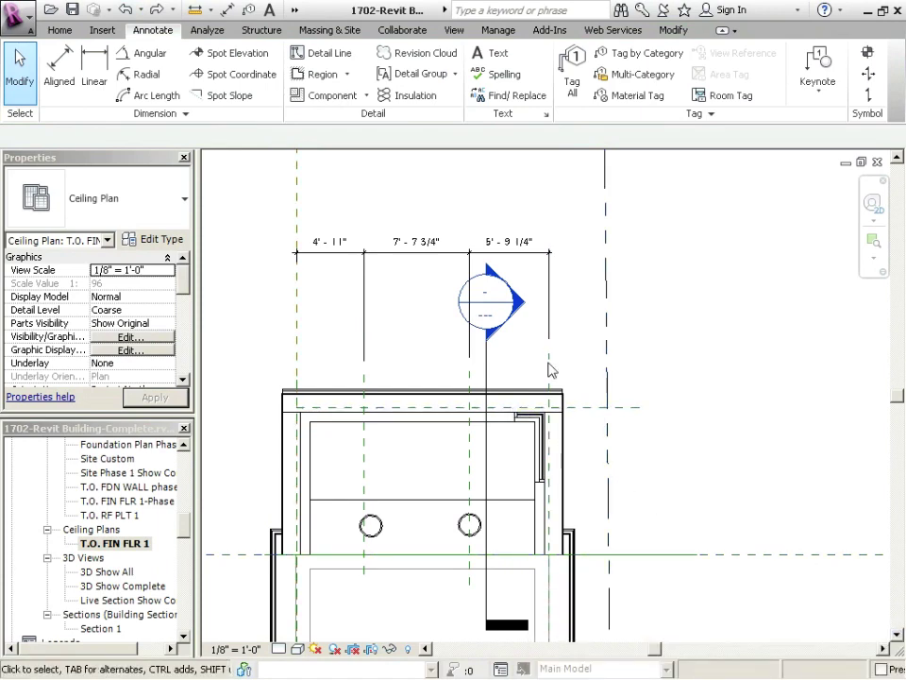
Check the existing dimension string, clear the selection and recentre the plan on the ceiling
{"action": "scroll", "coordinate": [550, 370], "scroll_direction": "down", "scroll_amount": 3}
{"action": "left_click", "coordinate": [722, 547]}
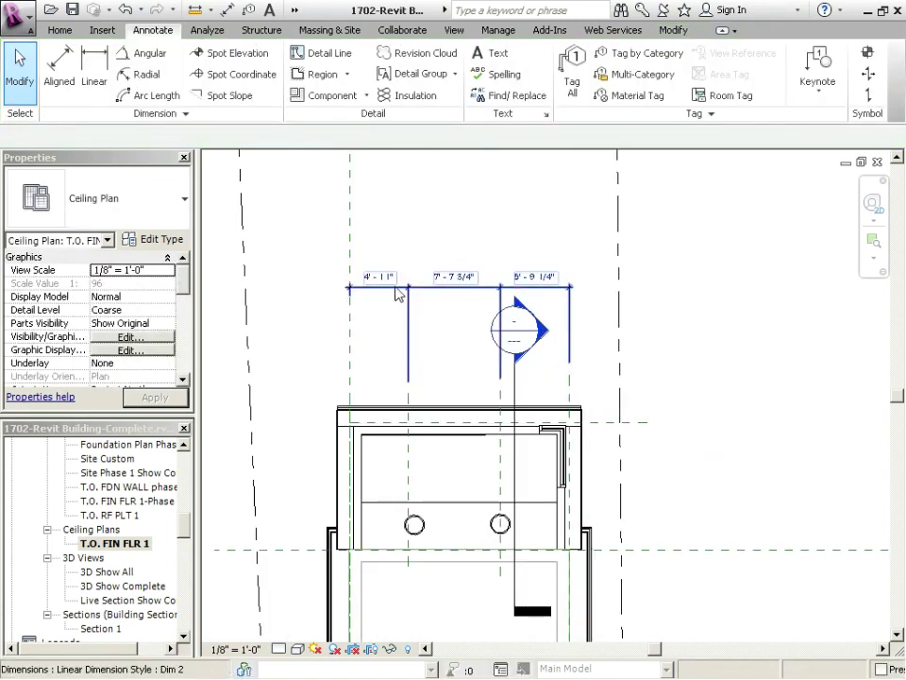
{"action": "left_click", "coordinate": [397, 294]}
{"action": "scroll", "coordinate": [404, 401], "scroll_direction": "up", "scroll_amount": 2}
{"action": "key", "text": "Escape"}
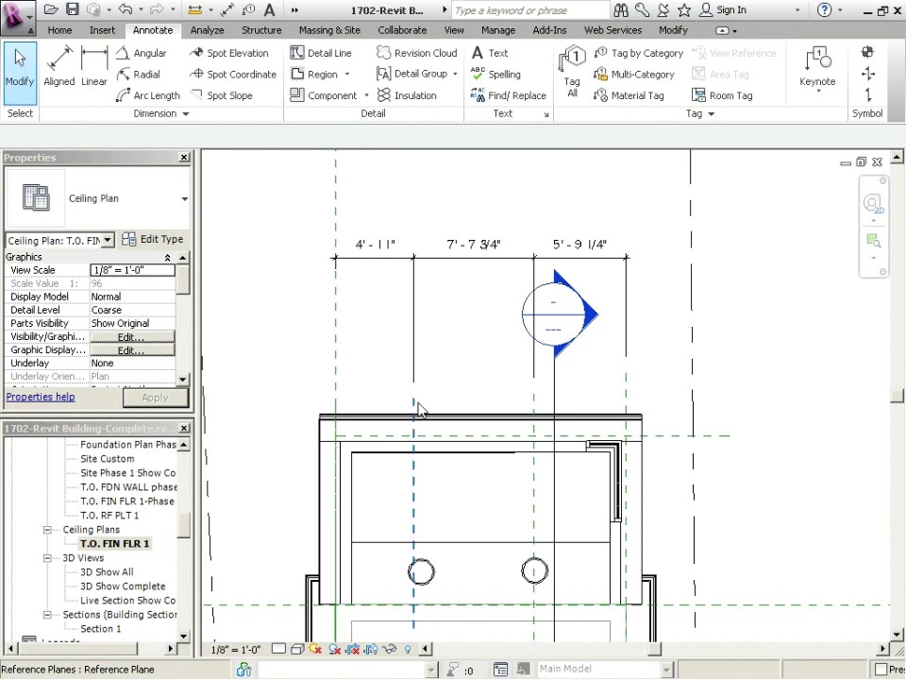
{"action": "middle_click_drag", "start_coordinate": [419, 408], "coordinate": [425, 390]}
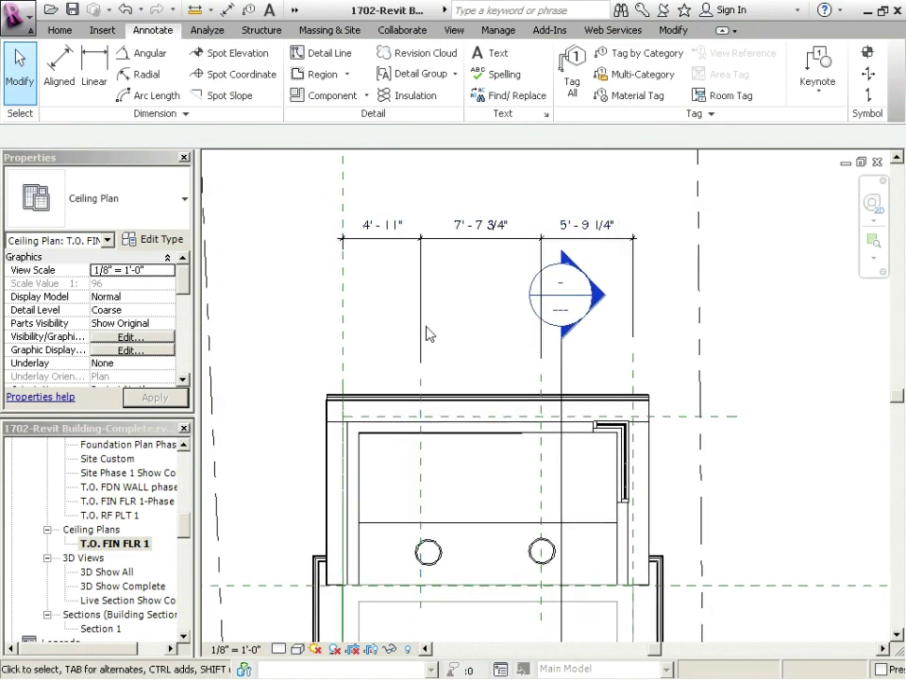
{"action": "middle_click_drag", "start_coordinate": [465, 452], "coordinate": [434, 359]}
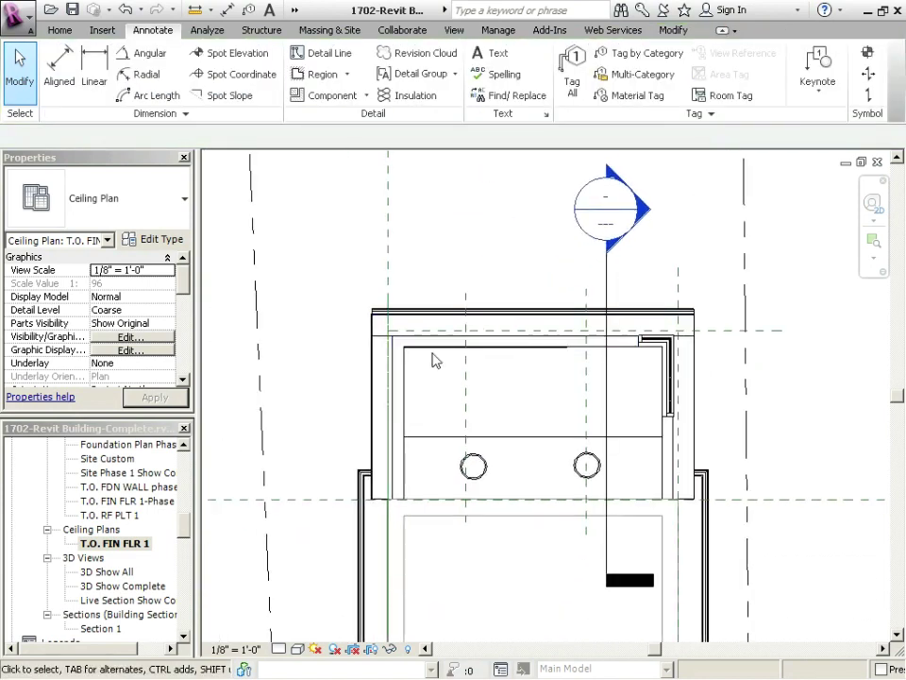
Draw a vertical reference plane along the ceiling's left inner edge with RP
{"action": "key", "text": "r"}
{"action": "key", "text": "p"}
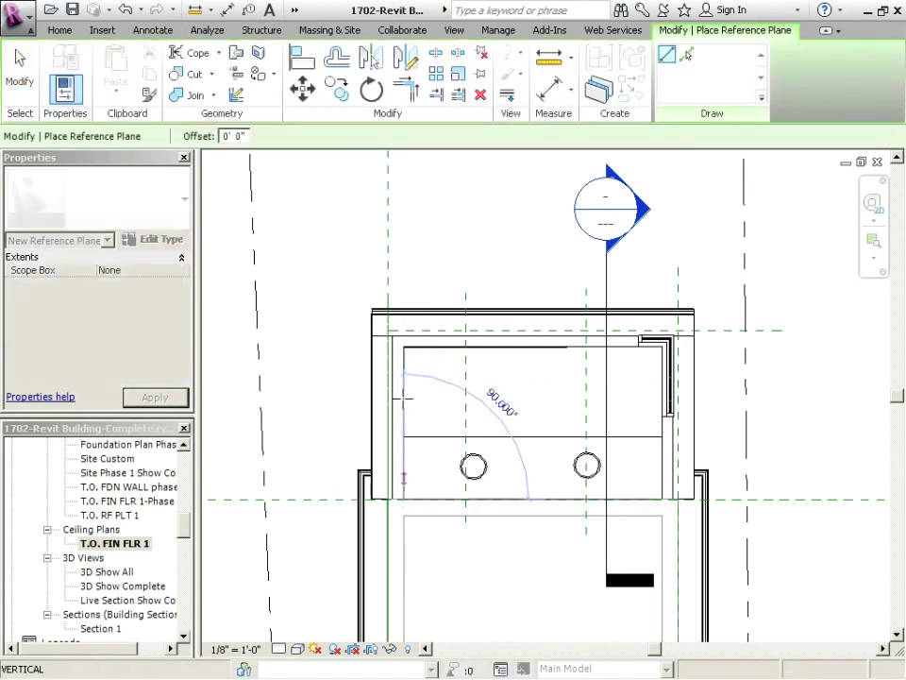
{"action": "left_click", "coordinate": [404, 278]}
{"action": "left_click", "coordinate": [404, 498]}
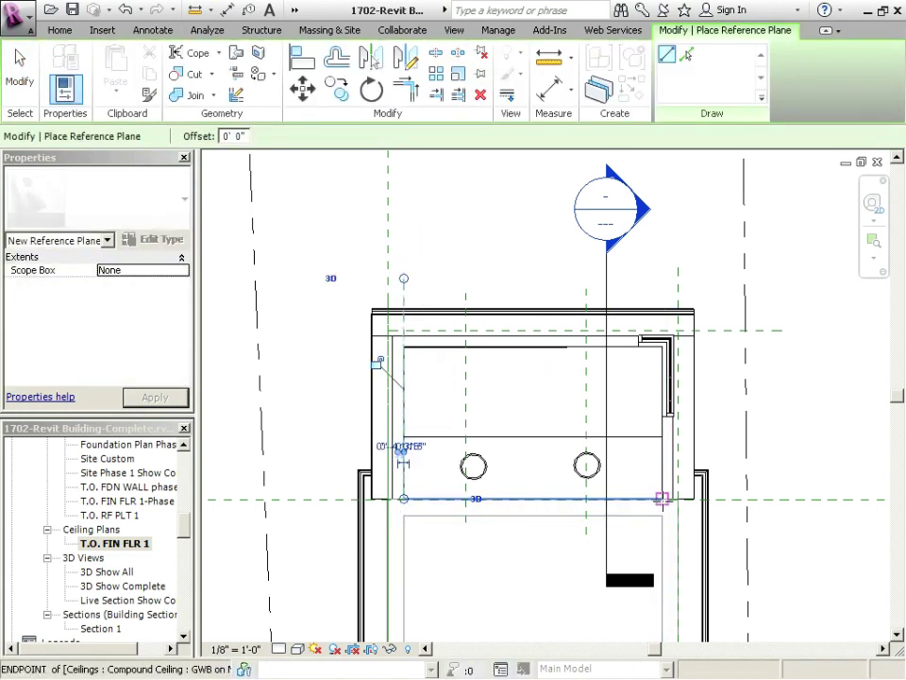
{"action": "left_click", "coordinate": [661, 275]}
{"action": "key", "text": "Escape"}
{"action": "key", "text": "Escape"}
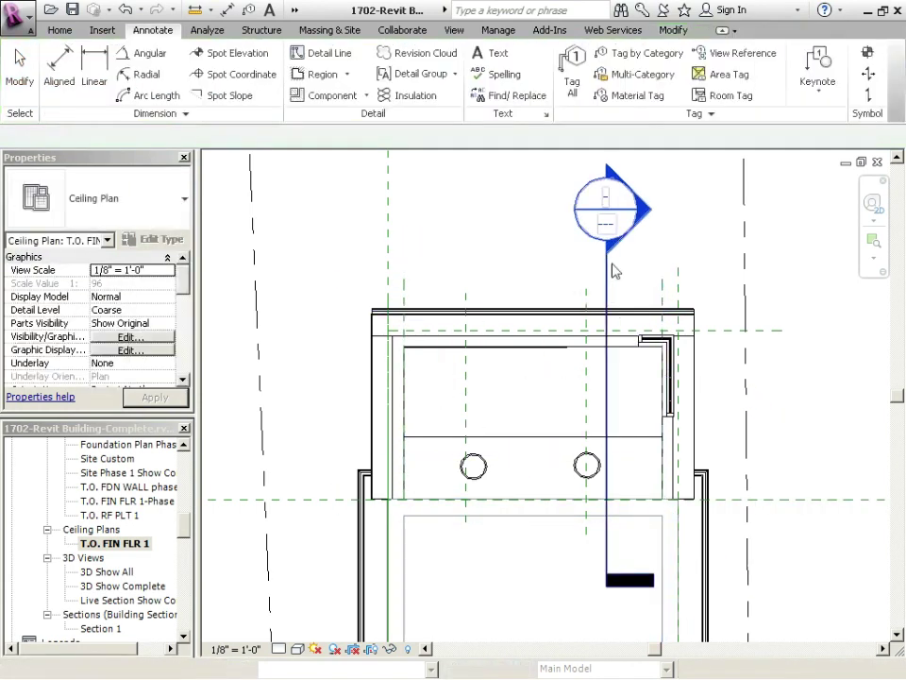
{"action": "scroll", "coordinate": [612, 271], "scroll_direction": "up", "scroll_amount": 2}
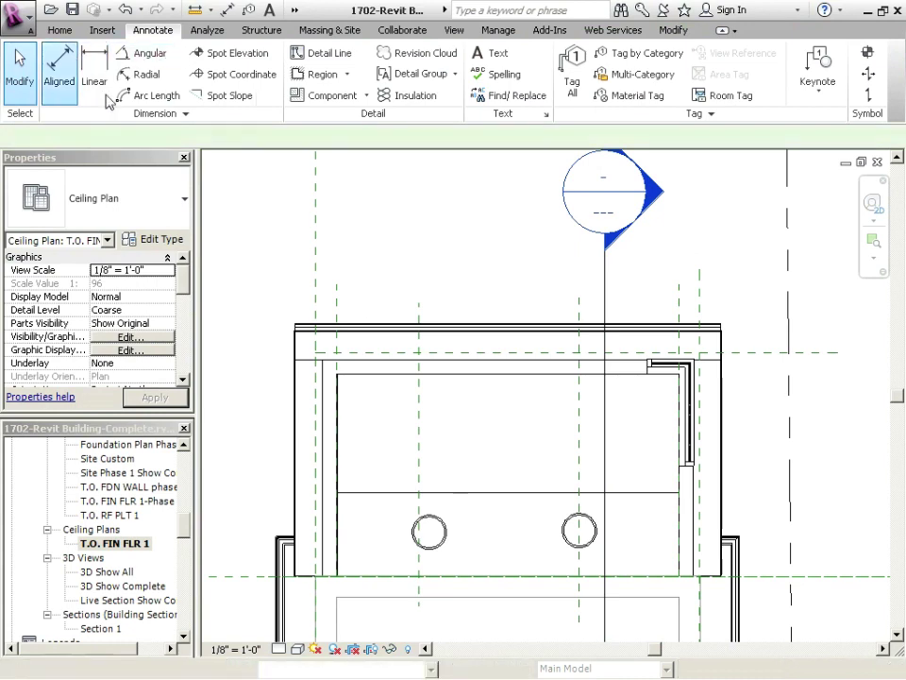
Run an aligned dimension across the reference planes above the ceiling and toggle it to EQ
{"action": "left_click", "coordinate": [58, 68]}
{"action": "left_click", "coordinate": [421, 315]}
{"action": "left_click", "coordinate": [581, 315]}
{"action": "left_click", "coordinate": [676, 311]}
{"action": "middle_click_drag", "start_coordinate": [664, 337], "coordinate": [621, 435]}
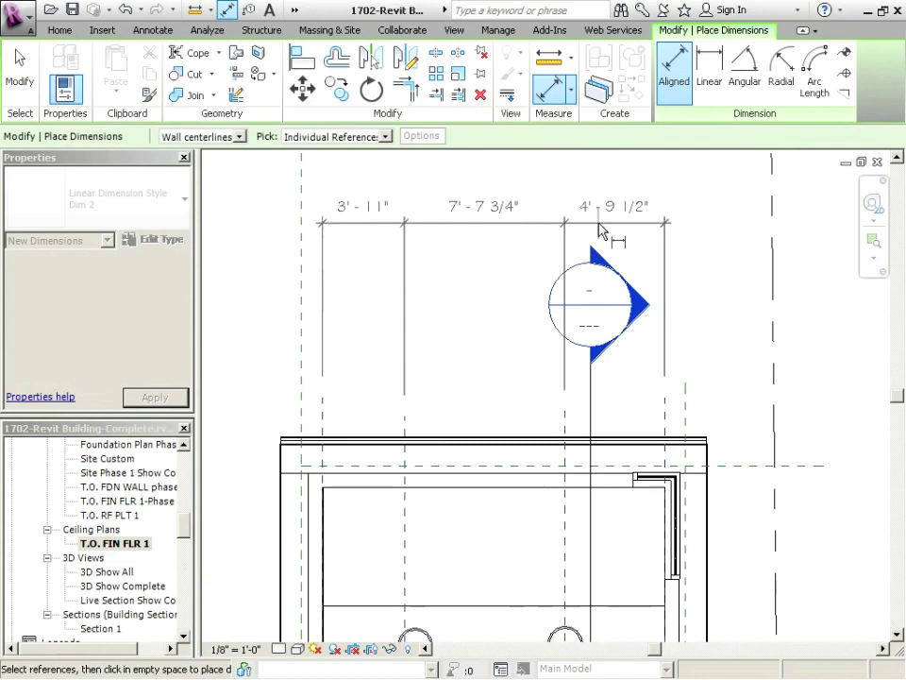
{"action": "left_click", "coordinate": [609, 232]}
{"action": "scroll", "coordinate": [475, 450], "scroll_direction": "down", "scroll_amount": 2}
{"action": "left_click", "coordinate": [487, 217]}
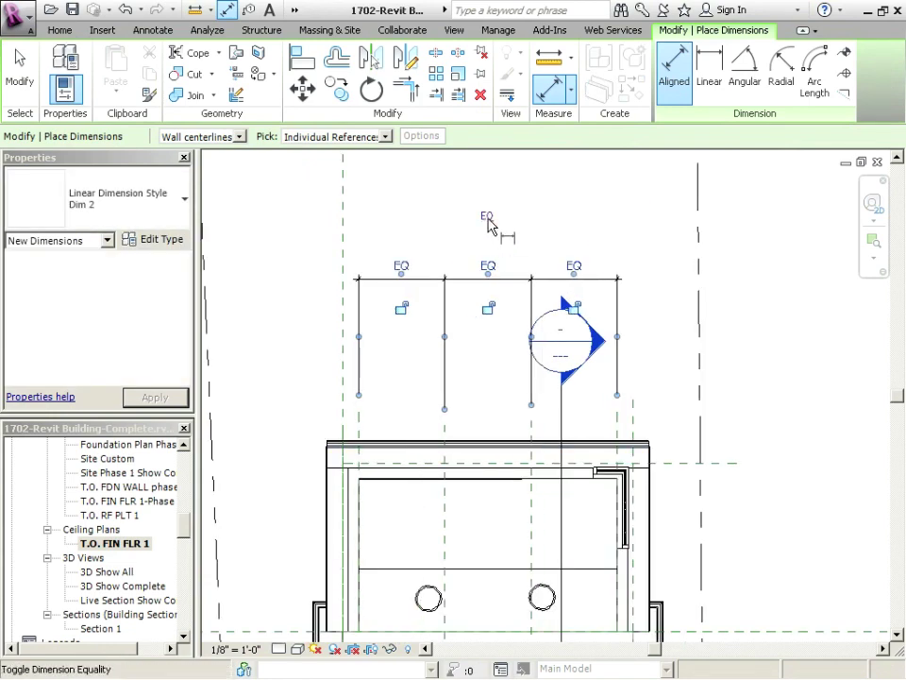
{"action": "scroll", "coordinate": [536, 550], "scroll_direction": "down", "scroll_amount": 1}
{"action": "key", "text": "Escape"}
{"action": "key", "text": "Escape"}
{"action": "scroll", "coordinate": [479, 526], "scroll_direction": "up", "scroll_amount": 2}
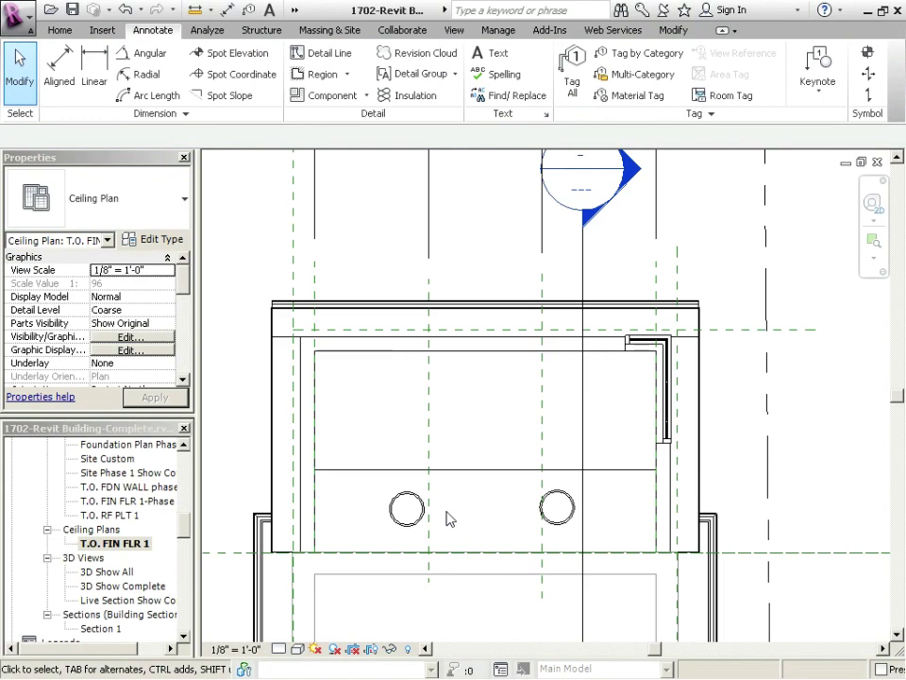
{"action": "scroll", "coordinate": [449, 518], "scroll_direction": "down", "scroll_amount": 1}
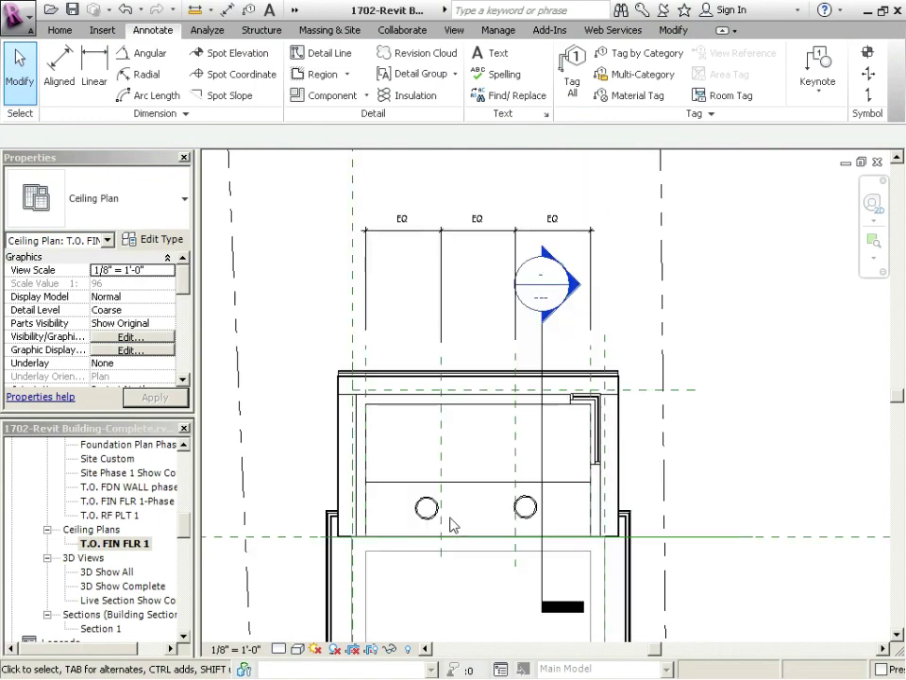
Delete the EQ dimension string and choose Unconstrain so the reference planes stay in place
{"action": "left_click", "coordinate": [462, 239]}
{"action": "key", "text": "Delete"}
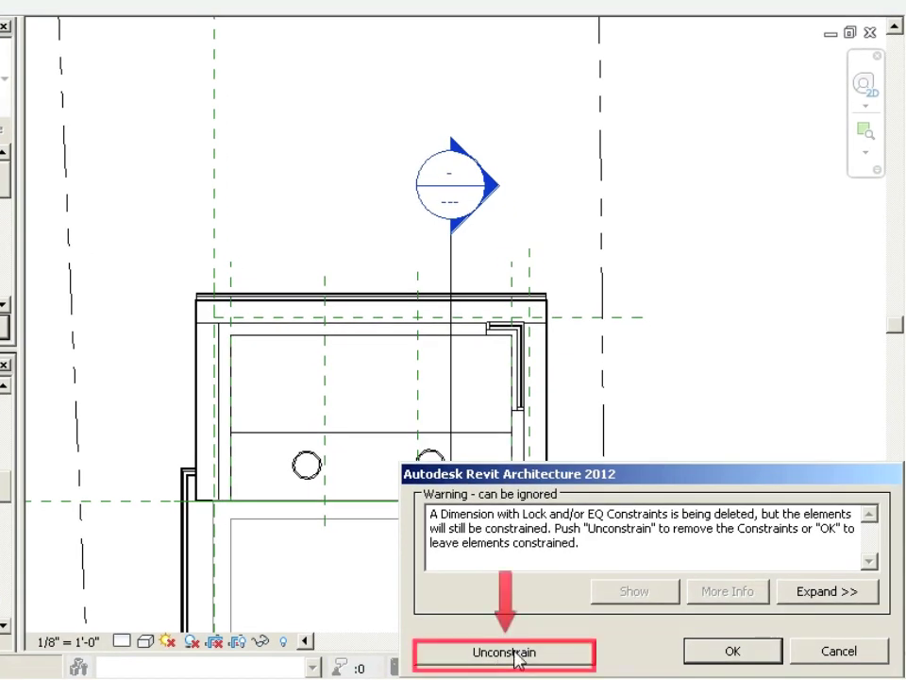
{"action": "left_click", "coordinate": [524, 654]}
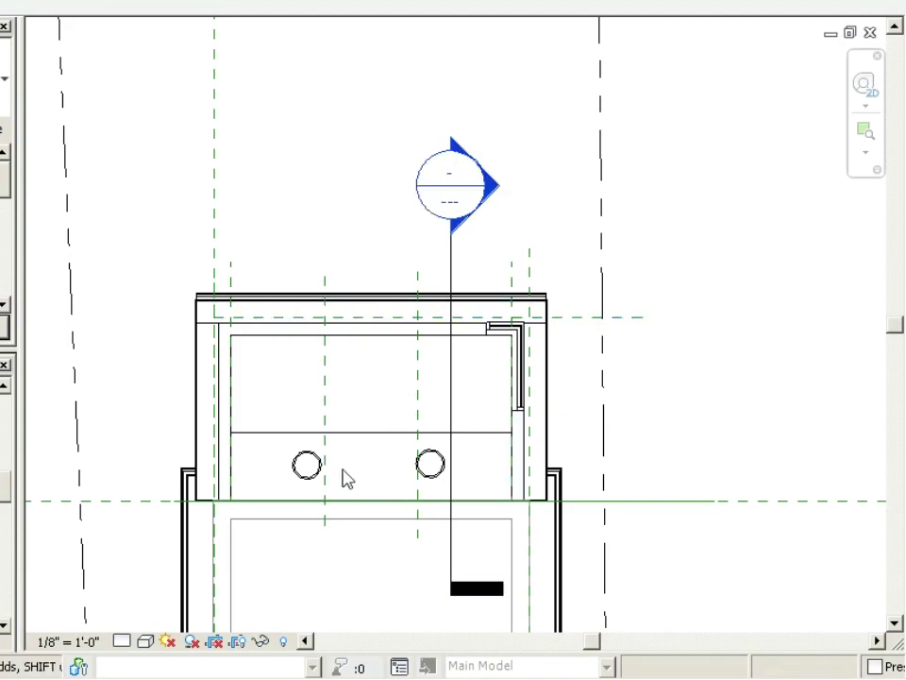
{"action": "scroll", "coordinate": [345, 478], "scroll_direction": "up", "scroll_amount": 2}
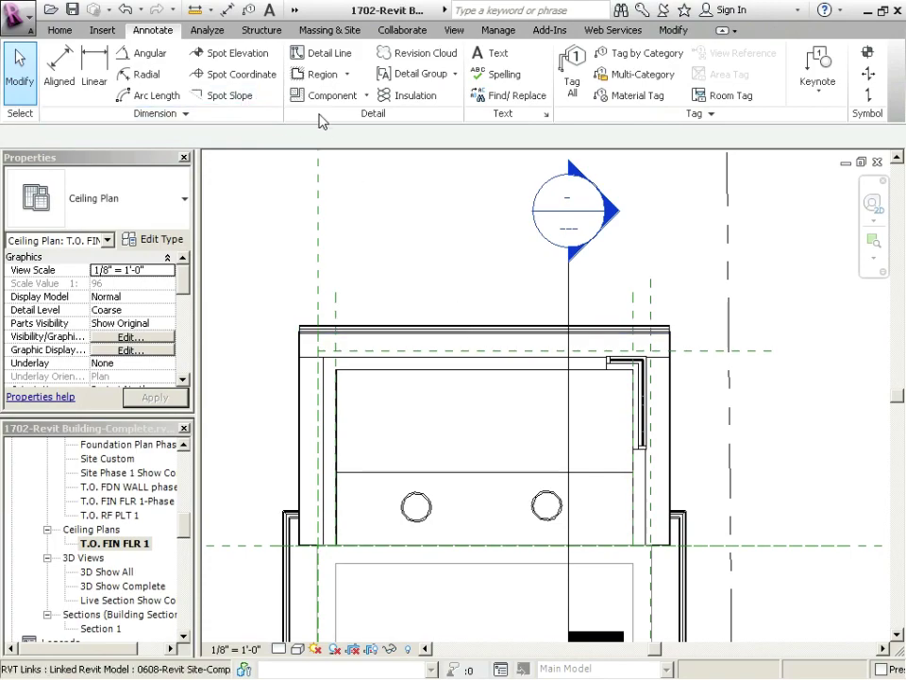
Draw a vertical reference plane through the ceiling centre and another near the left pendant light
{"action": "left_click", "coordinate": [59, 29]}
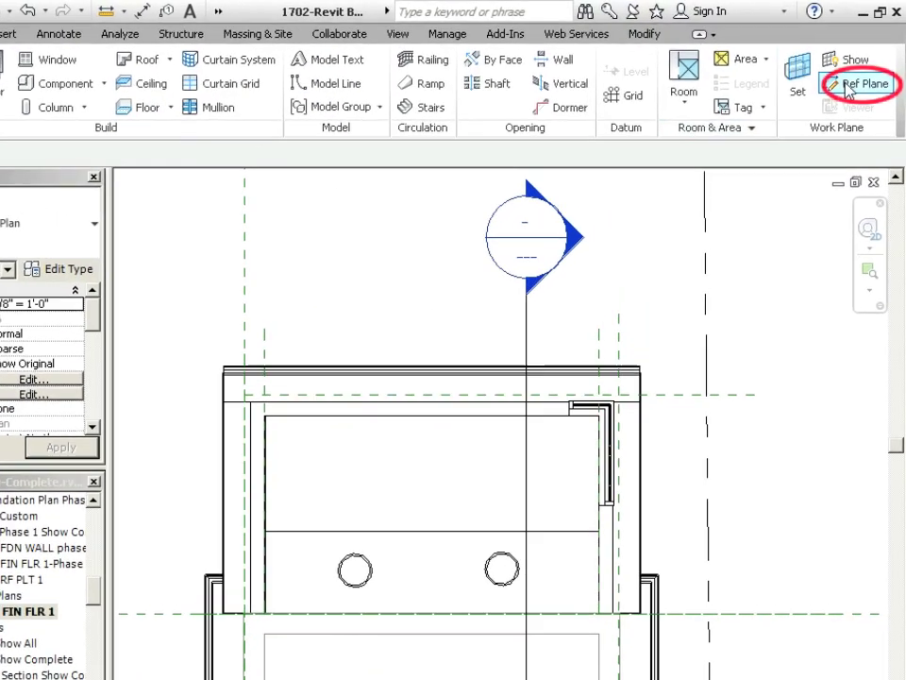
{"action": "left_click", "coordinate": [840, 97]}
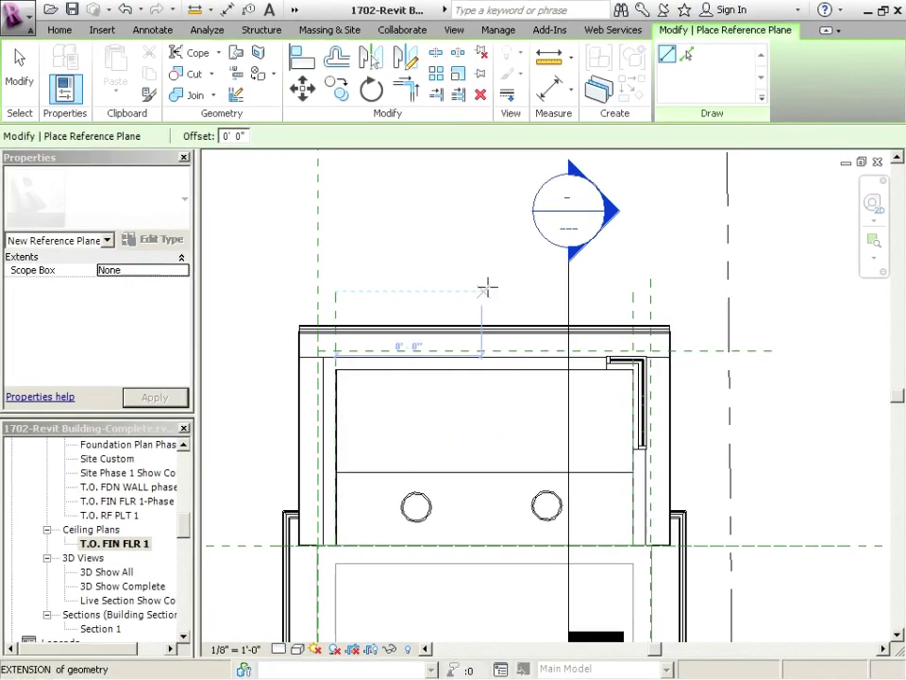
{"action": "left_click", "coordinate": [388, 363]}
{"action": "left_click", "coordinate": [490, 603]}
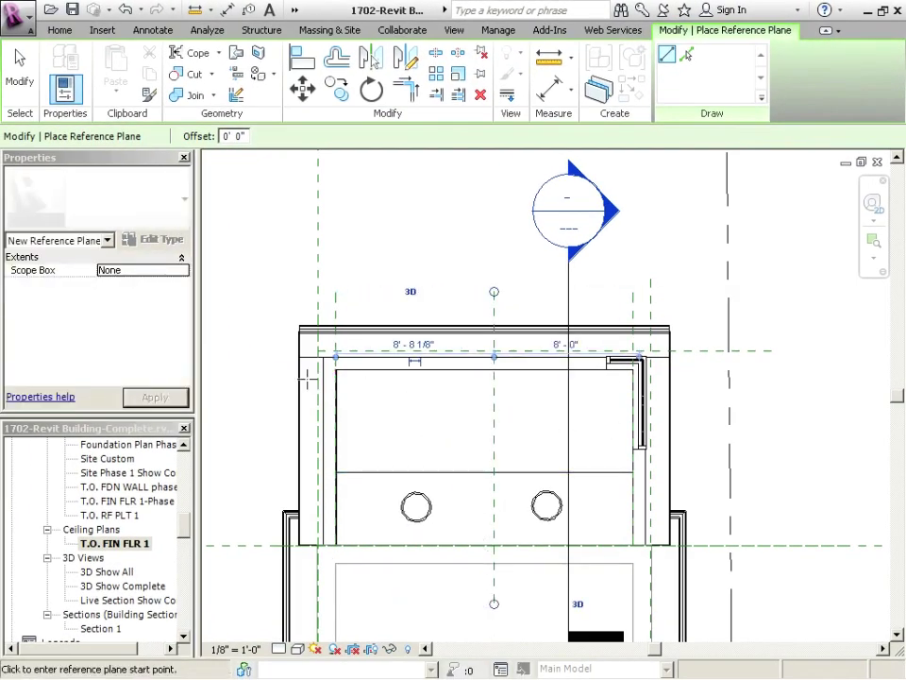
{"action": "scroll", "coordinate": [302, 370], "scroll_direction": "down", "scroll_amount": 2}
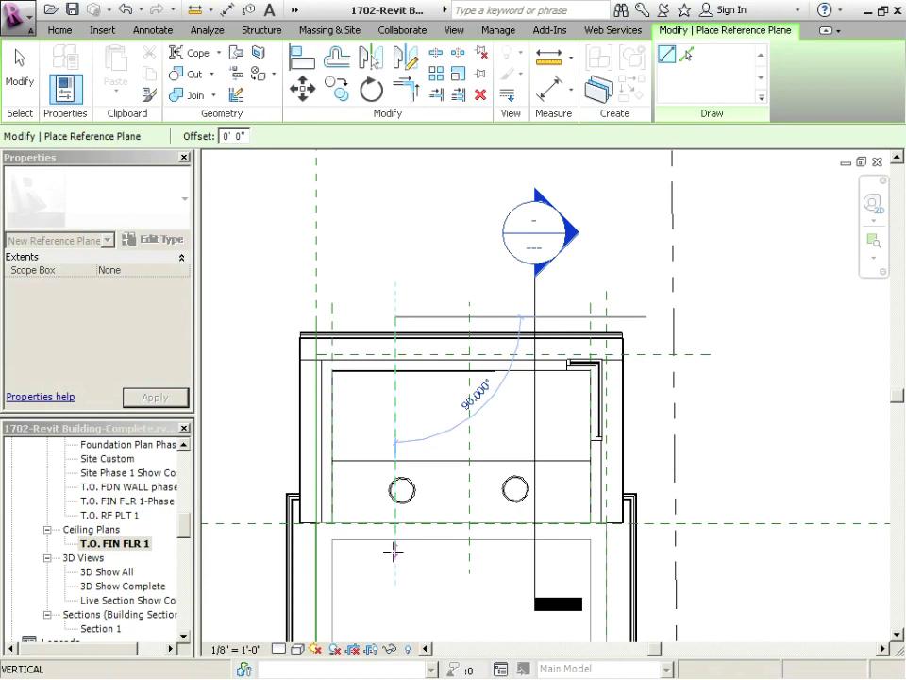
{"action": "left_click", "coordinate": [395, 552]}
{"action": "left_click", "coordinate": [531, 317]}
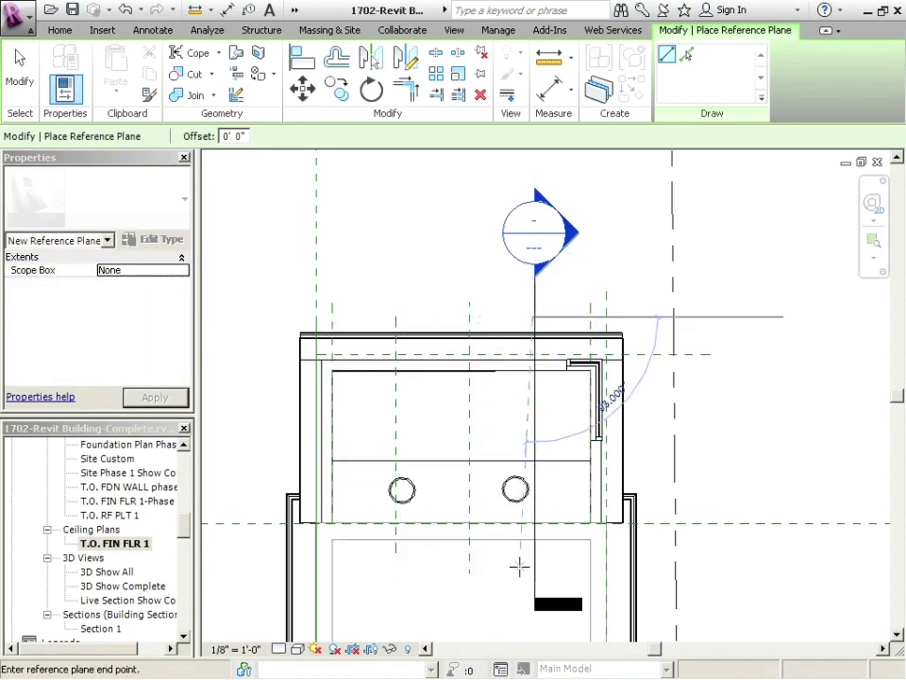
Place an aligned dimension across the left-edge, centre and right-edge reference planes
{"action": "key", "text": "Escape"}
{"action": "key", "text": "Escape"}
{"action": "scroll", "coordinate": [411, 295], "scroll_direction": "up", "scroll_amount": 2}
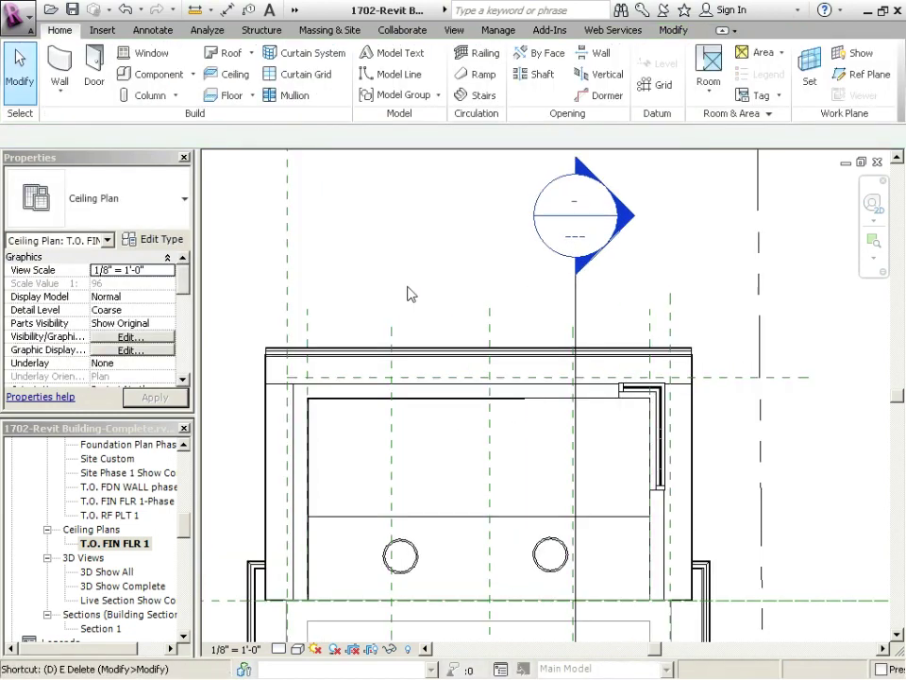
{"action": "key", "text": "d"}
{"action": "key", "text": "i"}
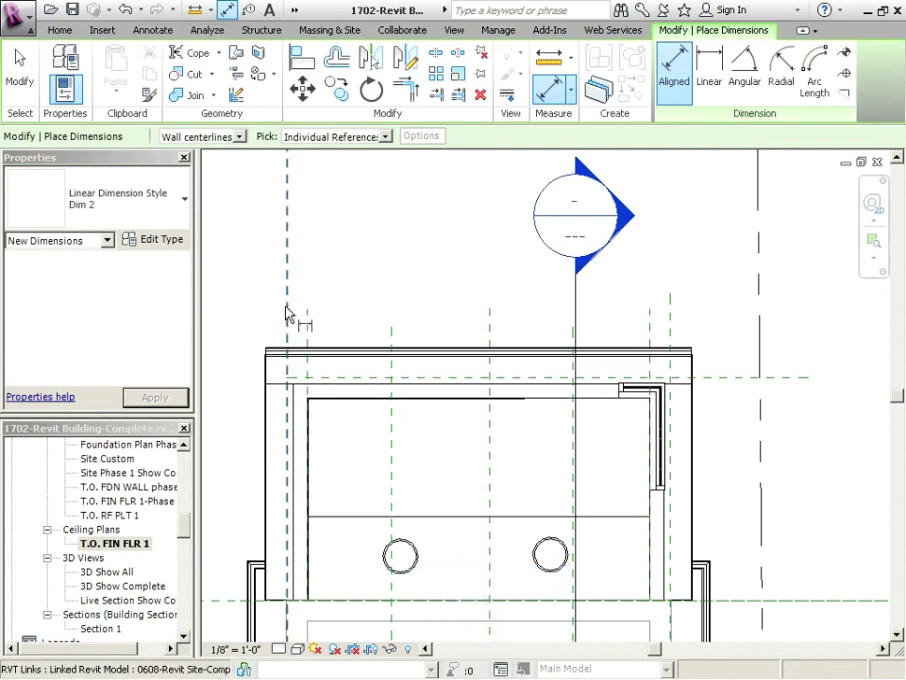
{"action": "left_click", "coordinate": [311, 338]}
{"action": "left_click", "coordinate": [492, 324]}
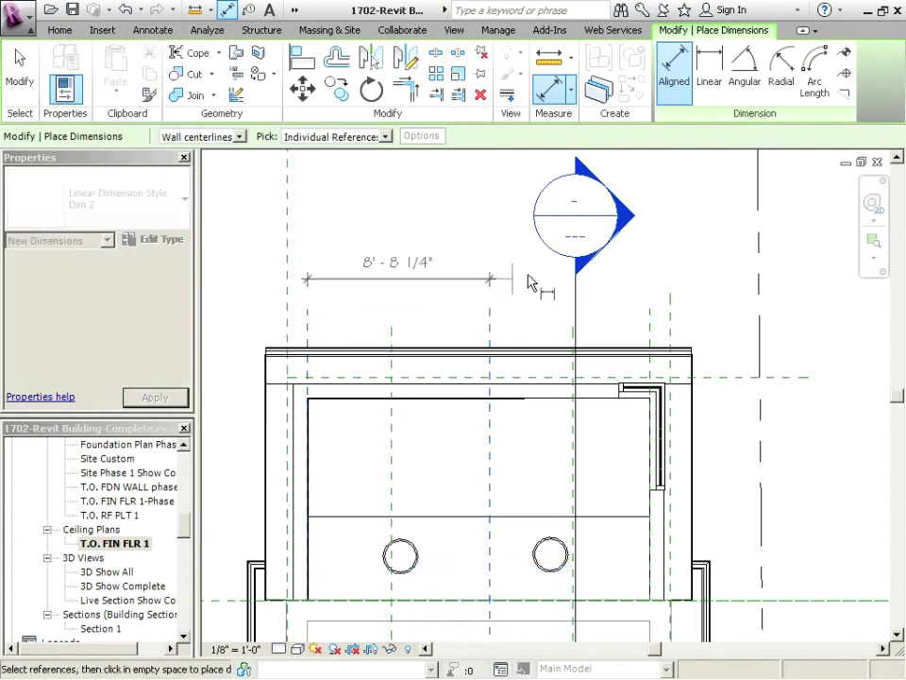
{"action": "left_click", "coordinate": [651, 327]}
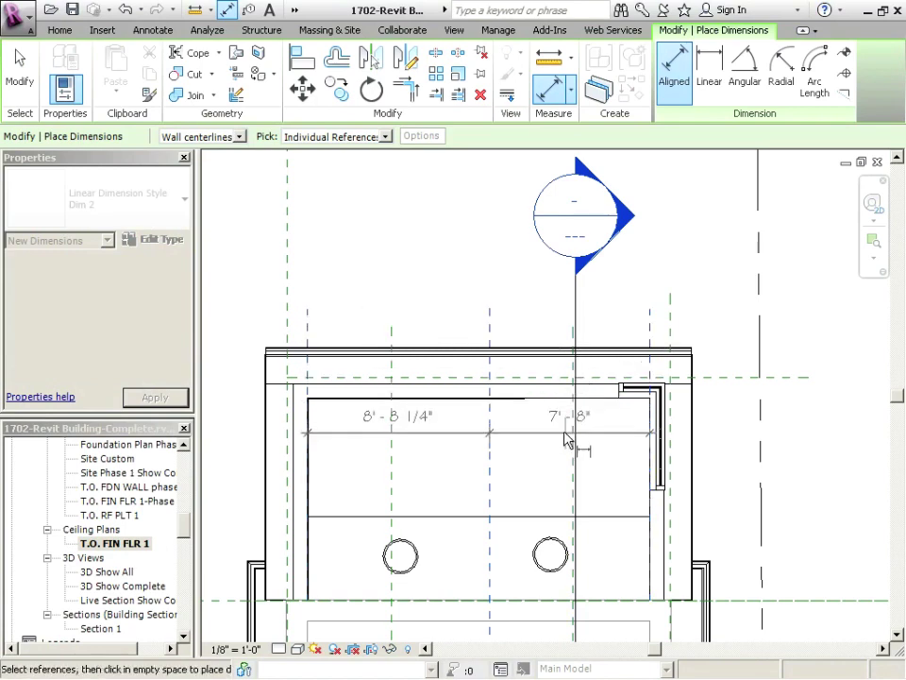
{"action": "scroll", "coordinate": [567, 429], "scroll_direction": "down", "scroll_amount": 2}
{"action": "left_click", "coordinate": [547, 215]}
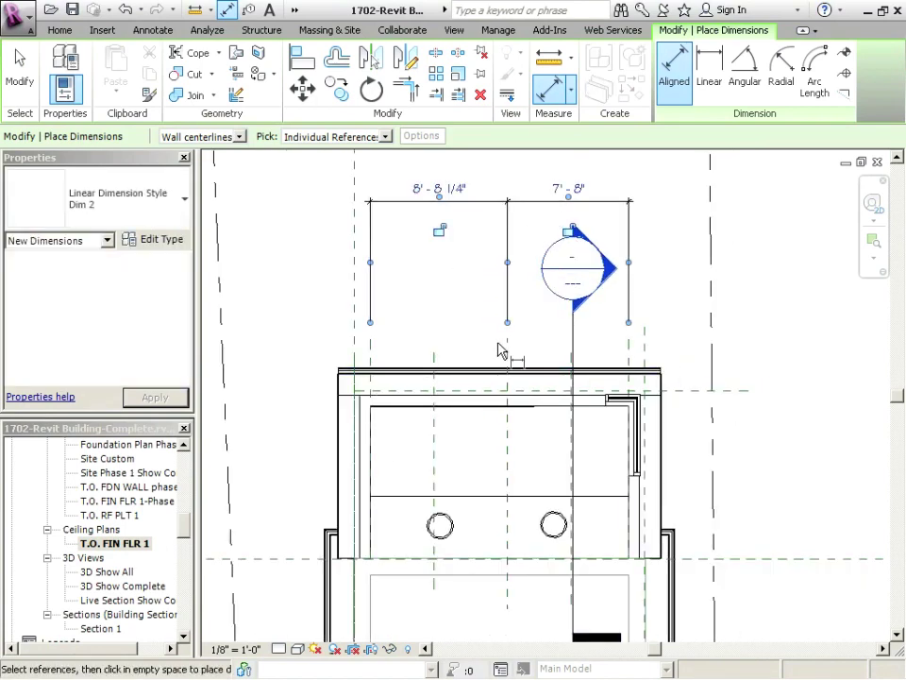
{"action": "middle_click_drag", "start_coordinate": [492, 301], "coordinate": [480, 351]}
Set the new two-span dimension string to EQ
{"action": "key", "text": "Escape"}
{"action": "key", "text": "Escape"}
{"action": "left_click", "coordinate": [502, 264]}
{"action": "scroll", "coordinate": [437, 358], "scroll_direction": "down", "scroll_amount": 1}
{"action": "left_click", "coordinate": [479, 207]}
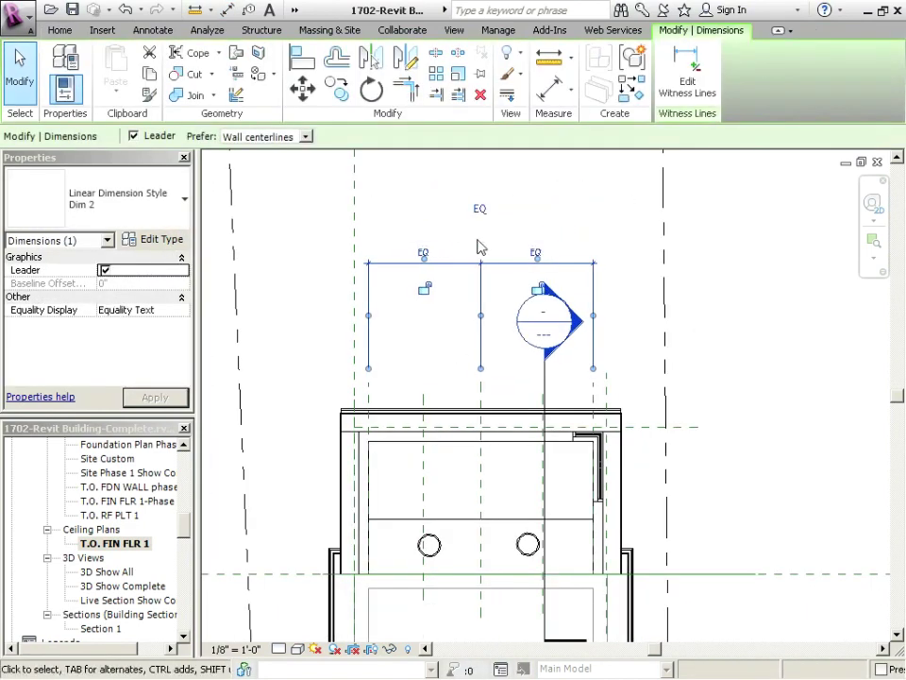
{"action": "key", "text": "Escape"}
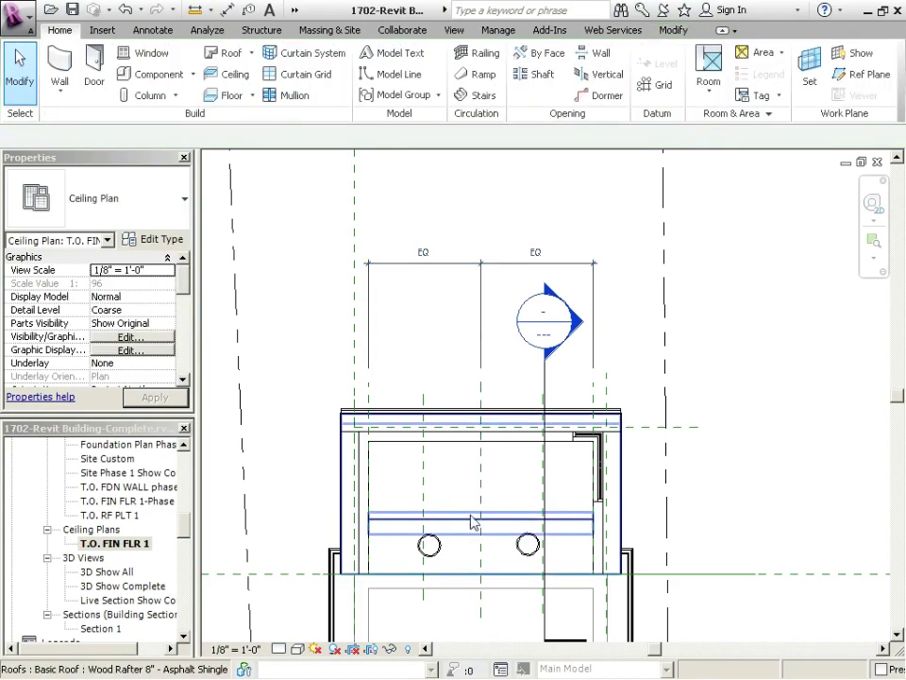
Dimension the three reference planes of the left bay below the EQ string
{"action": "scroll", "coordinate": [471, 520], "scroll_direction": "up", "scroll_amount": 2}
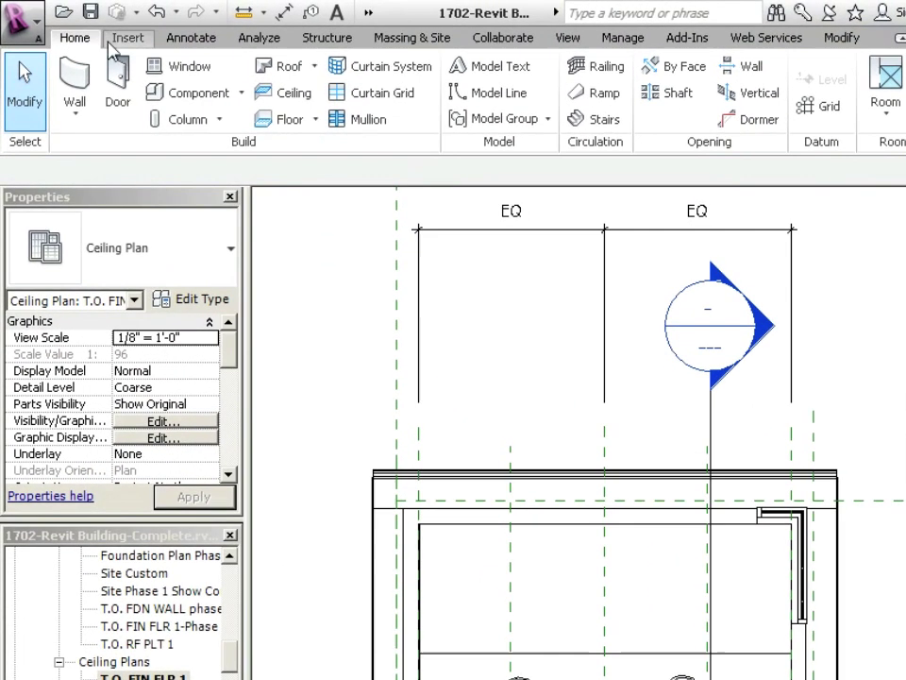
{"action": "left_click", "coordinate": [146, 33]}
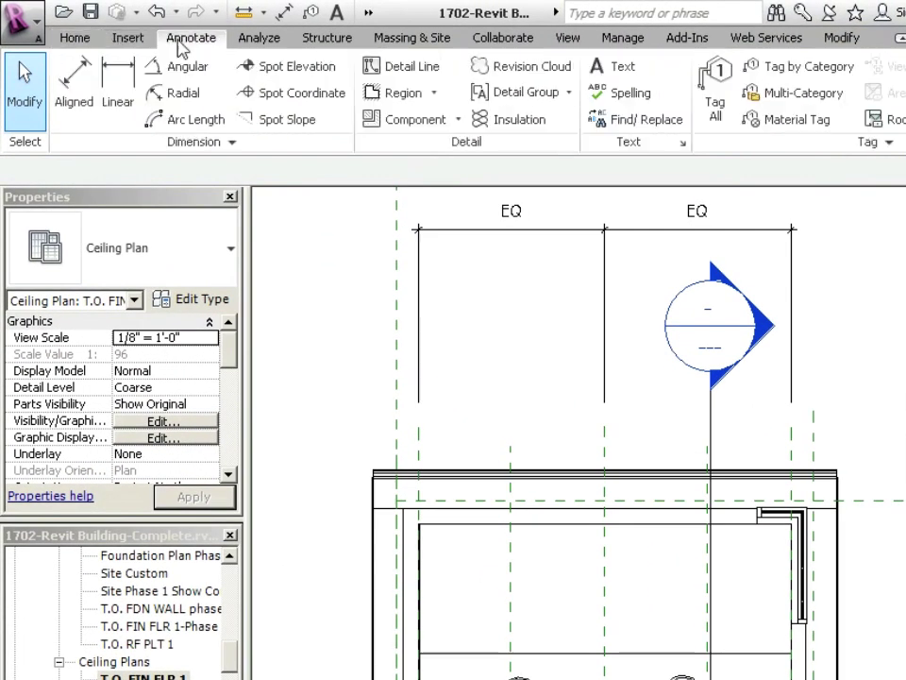
{"action": "left_click", "coordinate": [74, 83]}
{"action": "left_click", "coordinate": [422, 455]}
{"action": "left_click", "coordinate": [511, 460]}
{"action": "left_click", "coordinate": [609, 460]}
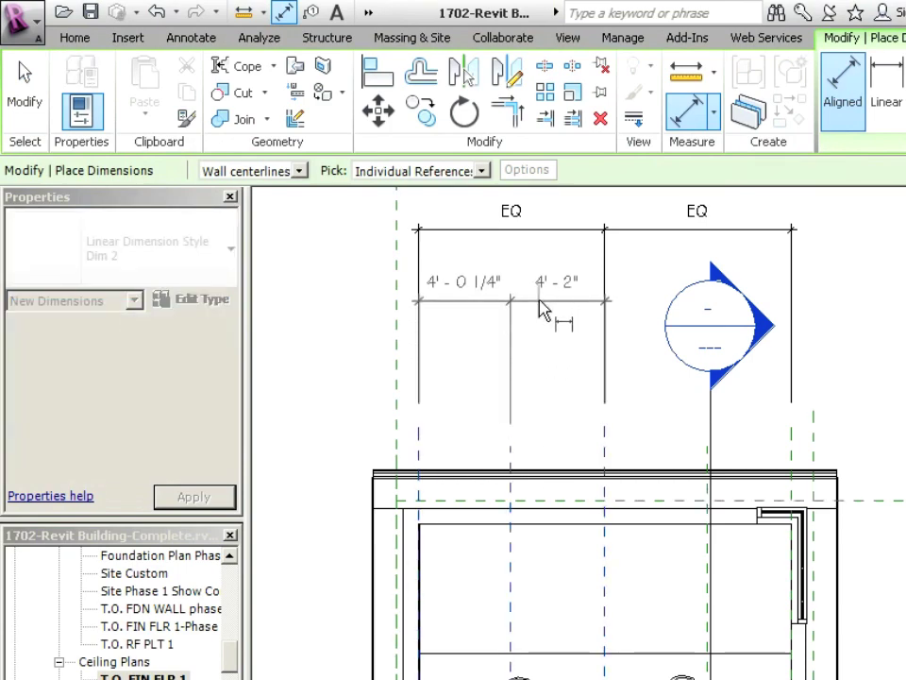
{"action": "left_click", "coordinate": [542, 285]}
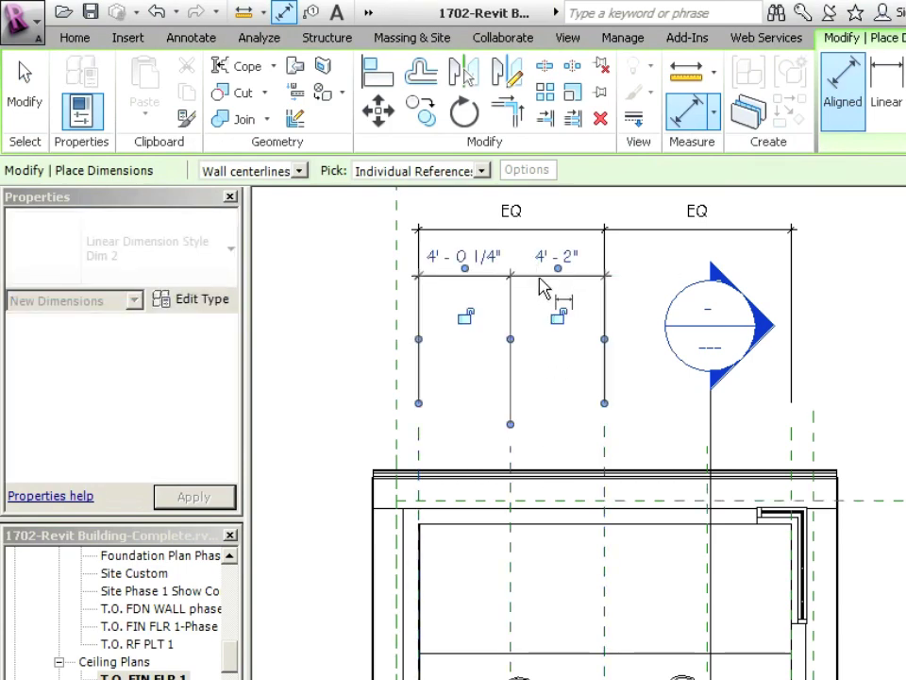
Dimension the centre plane, the plane through the right light, and the right plane
{"action": "left_click", "coordinate": [612, 587]}
{"action": "left_click", "coordinate": [708, 585]}
{"action": "left_click", "coordinate": [792, 461]}
{"action": "left_click", "coordinate": [648, 284]}
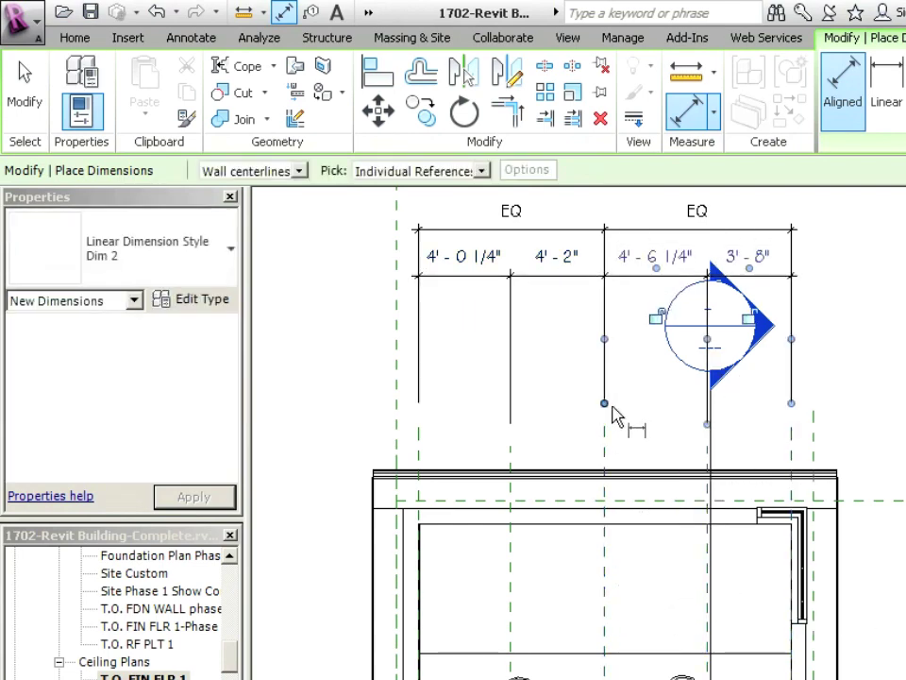
{"action": "key", "text": "Escape"}
{"action": "scroll", "coordinate": [595, 434], "scroll_direction": "down", "scroll_amount": 2}
{"action": "left_click", "coordinate": [571, 459]}
{"action": "key", "text": "Escape"}
Set both new bay dimension strings to EQ
{"action": "left_click", "coordinate": [530, 353]}
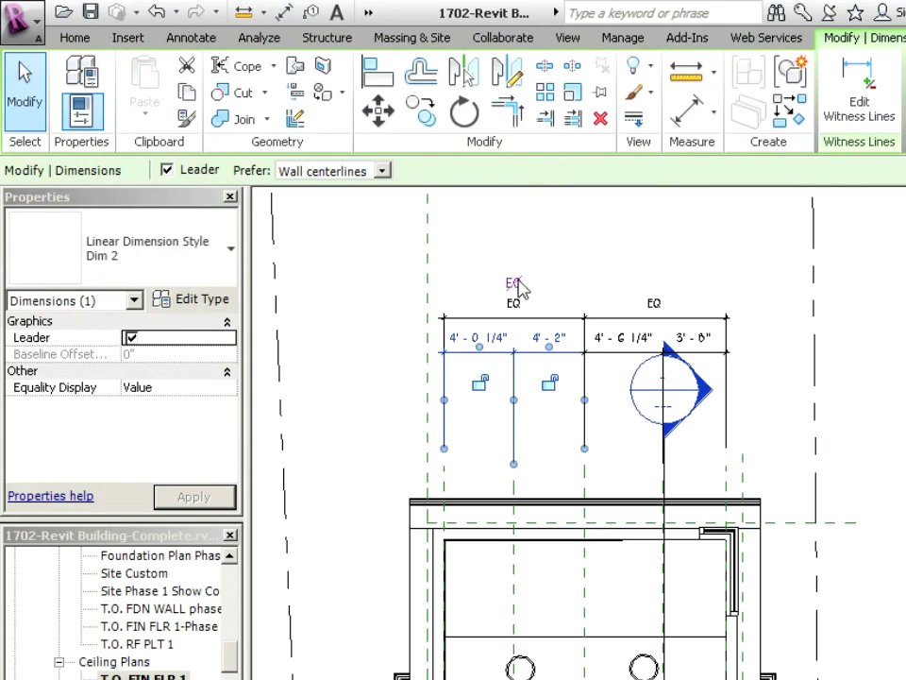
{"action": "left_click", "coordinate": [518, 287]}
{"action": "key", "text": "Escape"}
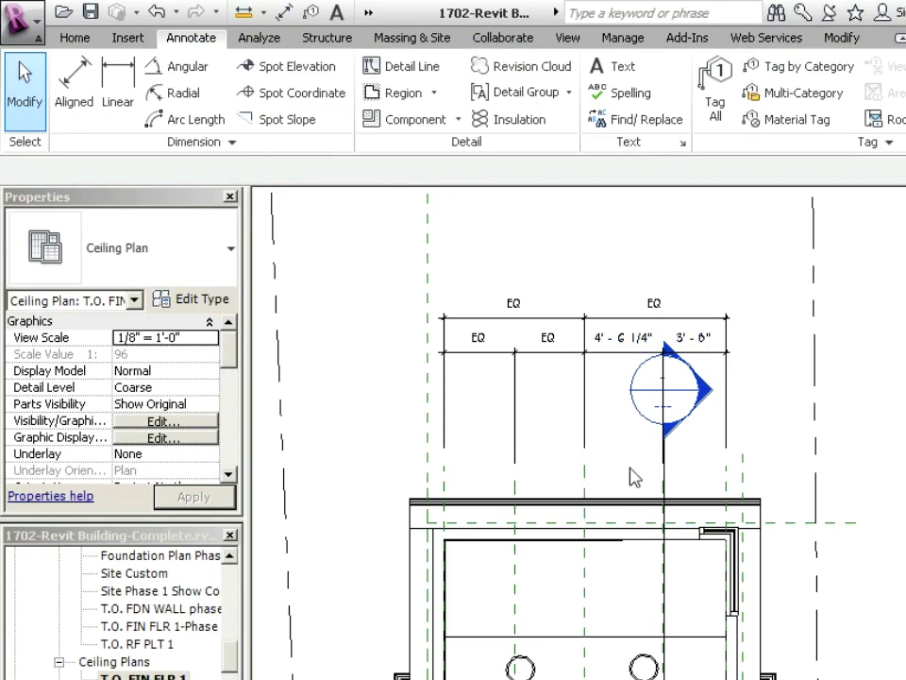
{"action": "left_click", "coordinate": [638, 359]}
{"action": "left_click", "coordinate": [649, 281]}
{"action": "key", "text": "Escape"}
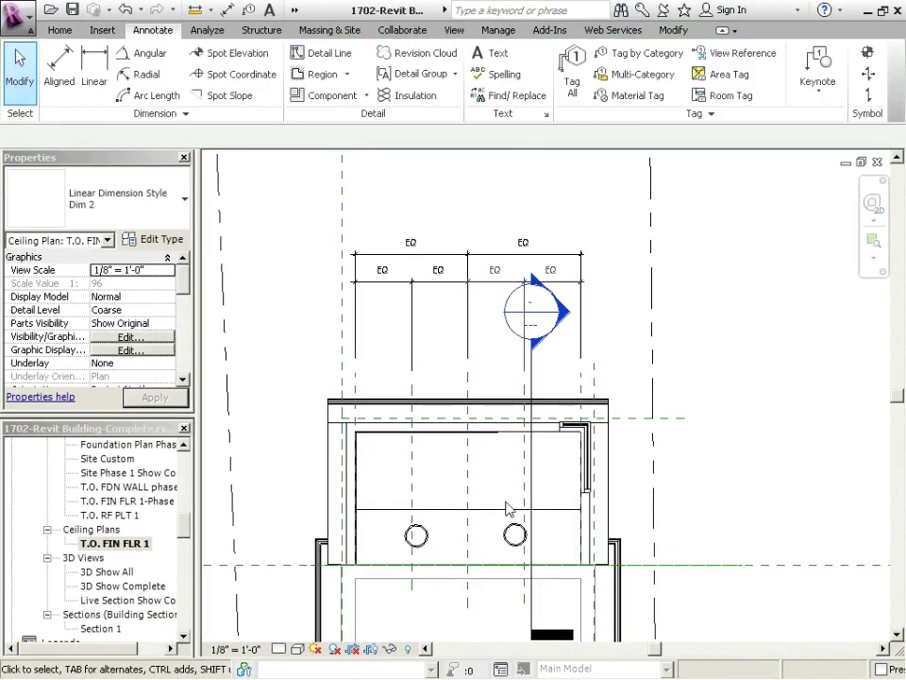
Draw a horizontal reference plane from the wall midpoint across both pendant lights
{"action": "scroll", "coordinate": [415, 536], "scroll_direction": "up", "scroll_amount": 4}
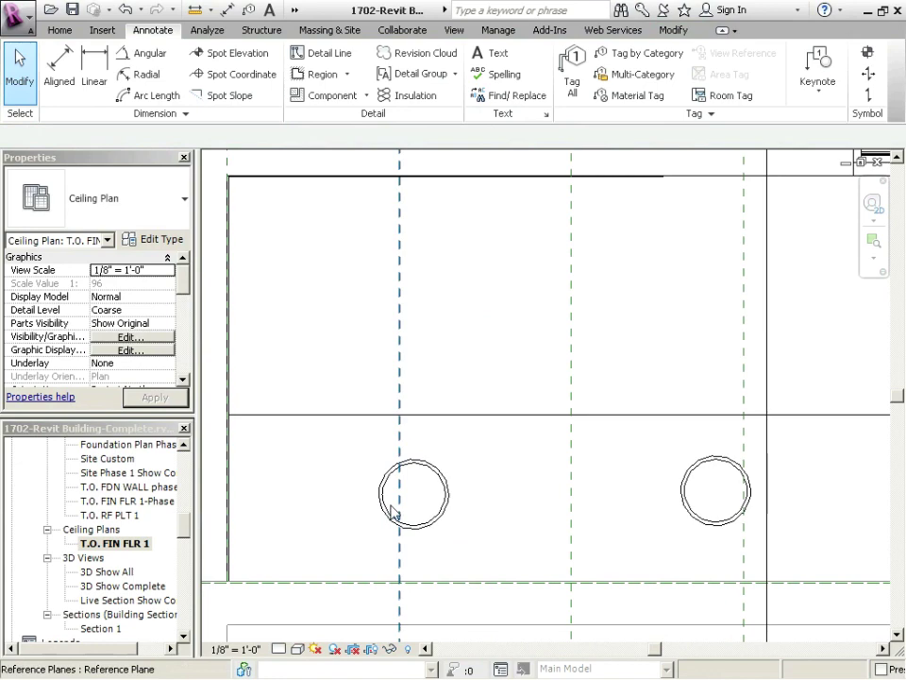
{"action": "scroll", "coordinate": [502, 405], "scroll_direction": "down", "scroll_amount": 1}
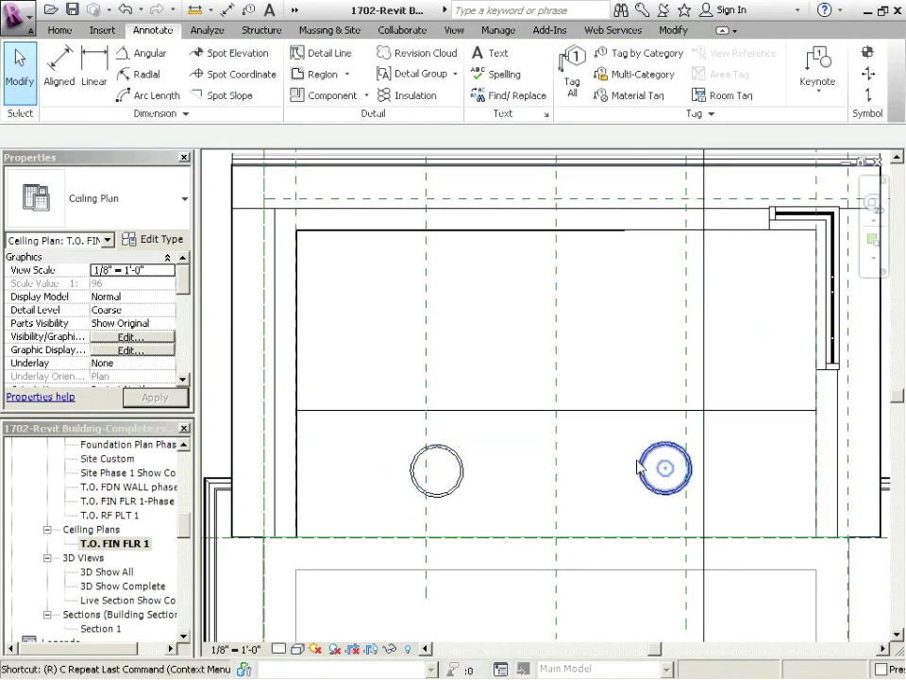
{"action": "key", "text": "p"}
{"action": "scroll", "coordinate": [359, 461], "scroll_direction": "down", "scroll_amount": 1}
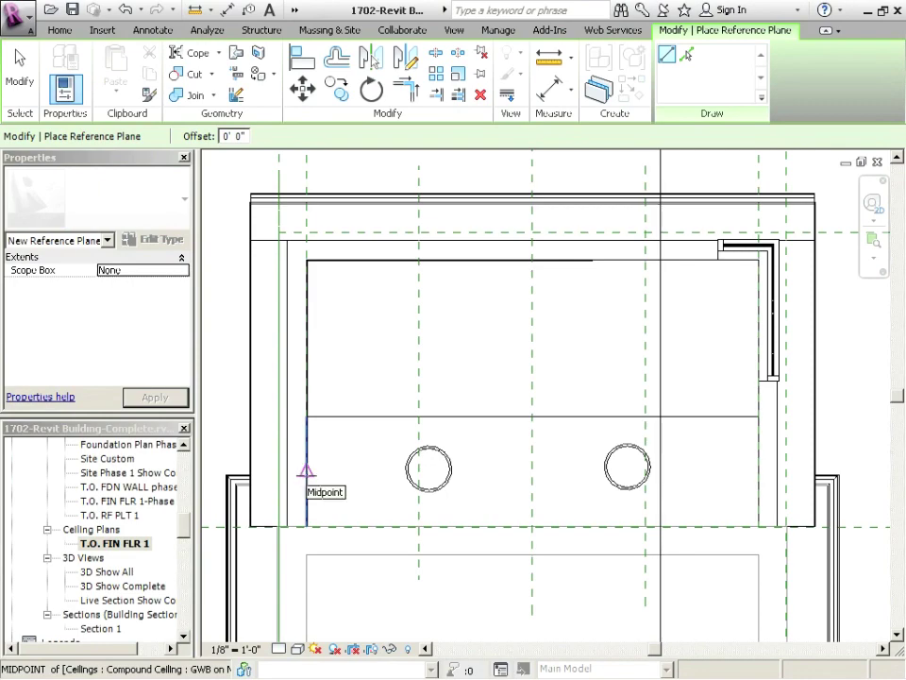
{"action": "left_click", "coordinate": [306, 470]}
{"action": "left_click", "coordinate": [866, 471]}
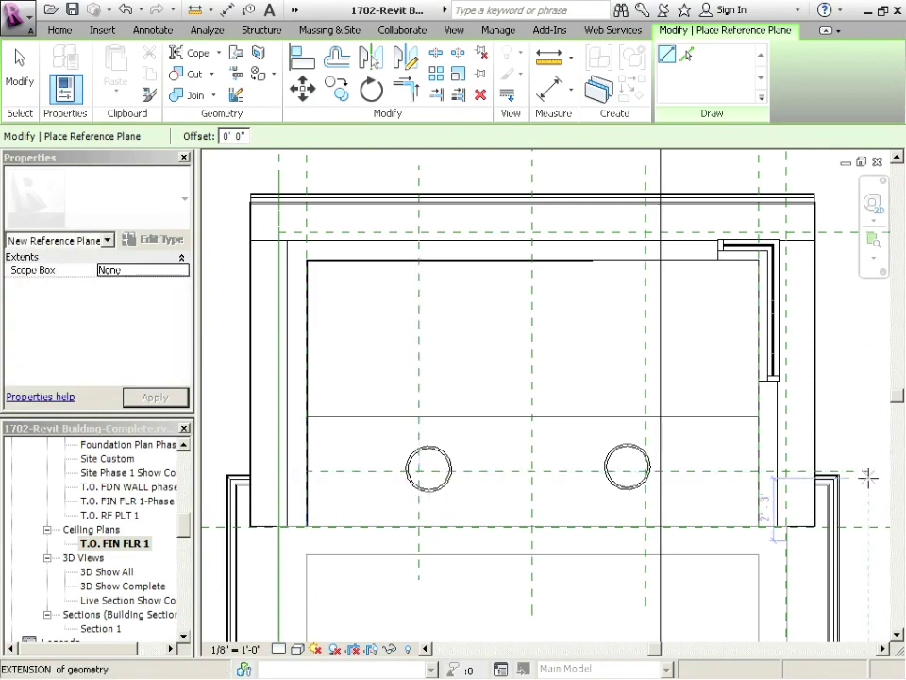
{"action": "key", "text": "Escape"}
{"action": "key", "text": "Escape"}
{"action": "left_click", "coordinate": [864, 471]}
{"action": "scroll", "coordinate": [865, 471], "scroll_direction": "down", "scroll_amount": 1}
{"action": "key", "text": "Escape"}
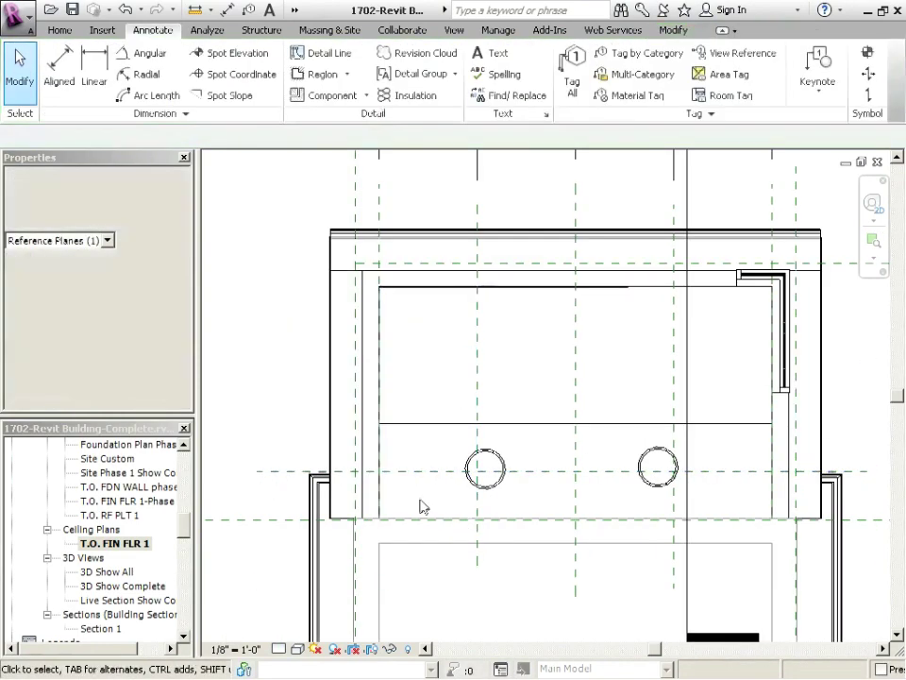
{"action": "scroll", "coordinate": [506, 492], "scroll_direction": "up", "scroll_amount": 3}
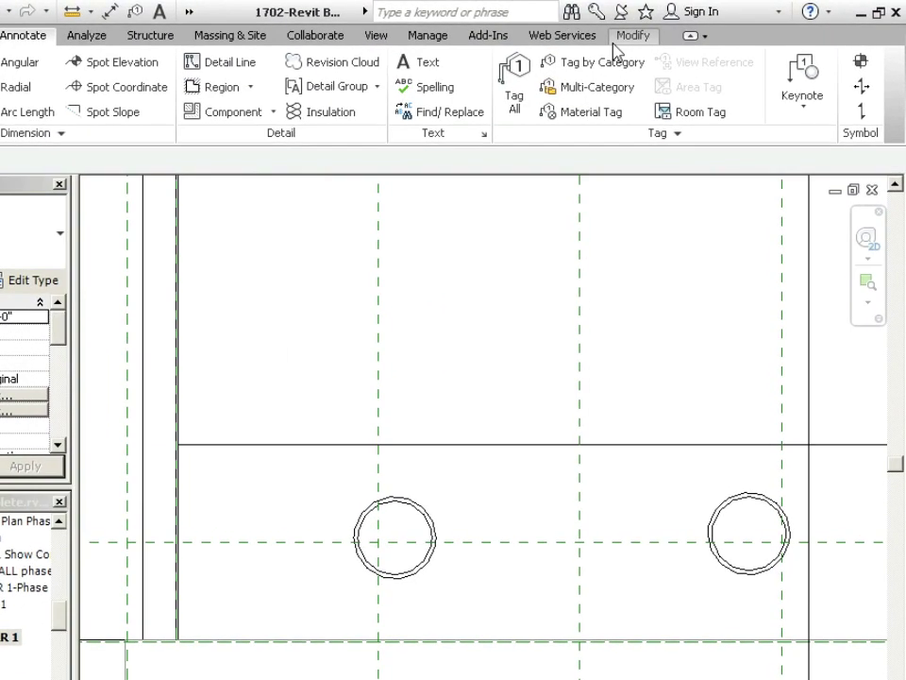
Align the left and right pendant lights' centres to their vertical reference planes
{"action": "left_click", "coordinate": [673, 29]}
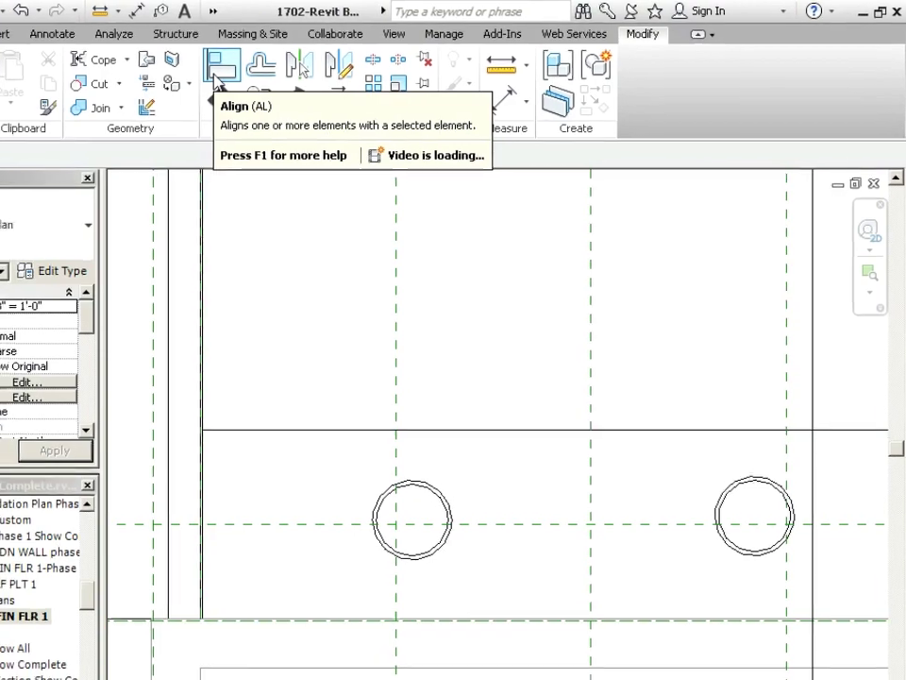
{"action": "left_click", "coordinate": [194, 78]}
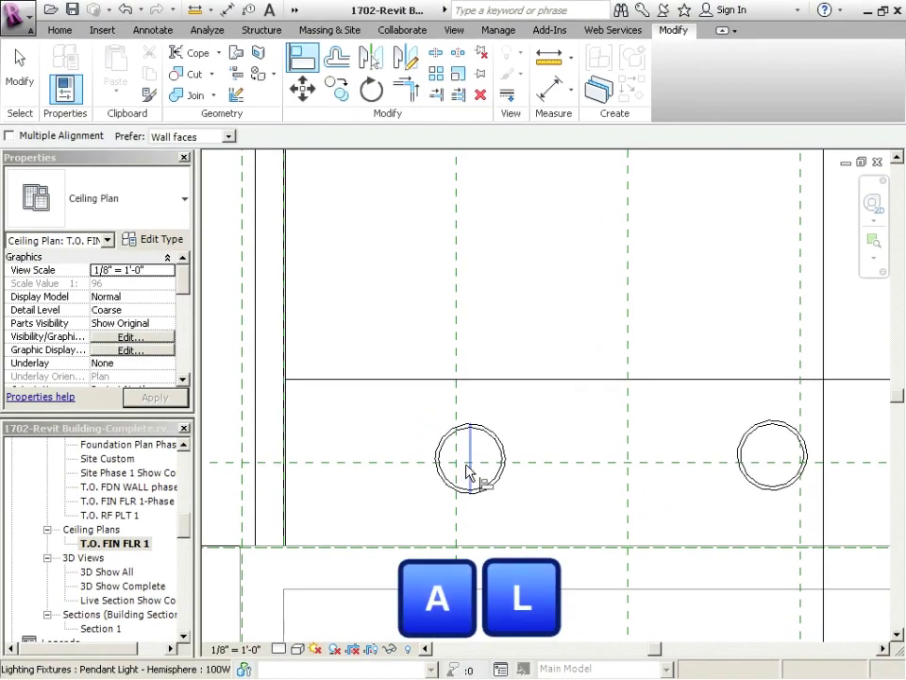
{"action": "left_click", "coordinate": [462, 414]}
{"action": "left_click", "coordinate": [470, 451]}
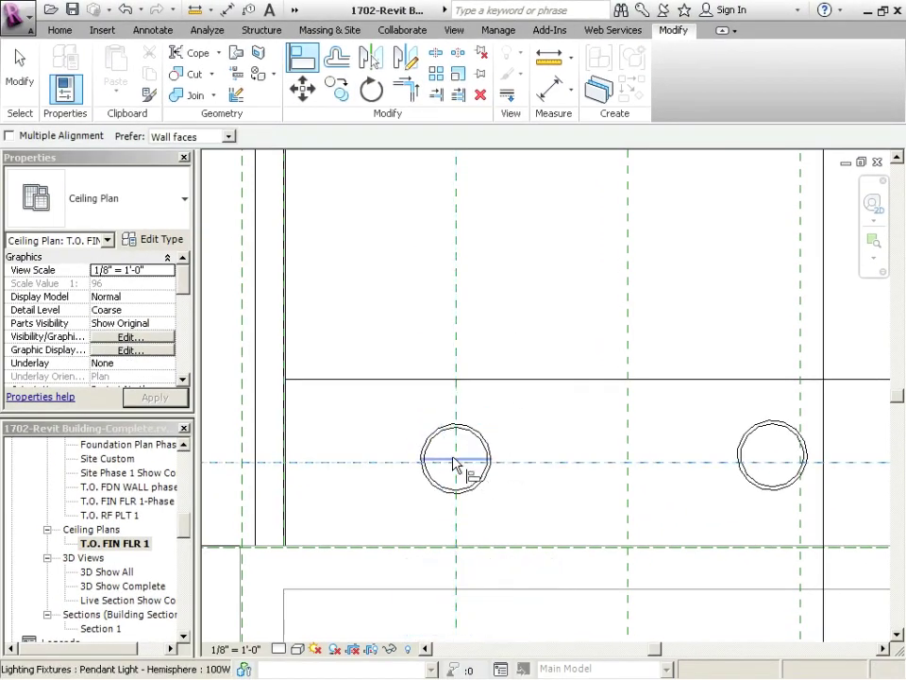
{"action": "middle_click_drag", "start_coordinate": [766, 426], "coordinate": [527, 412]}
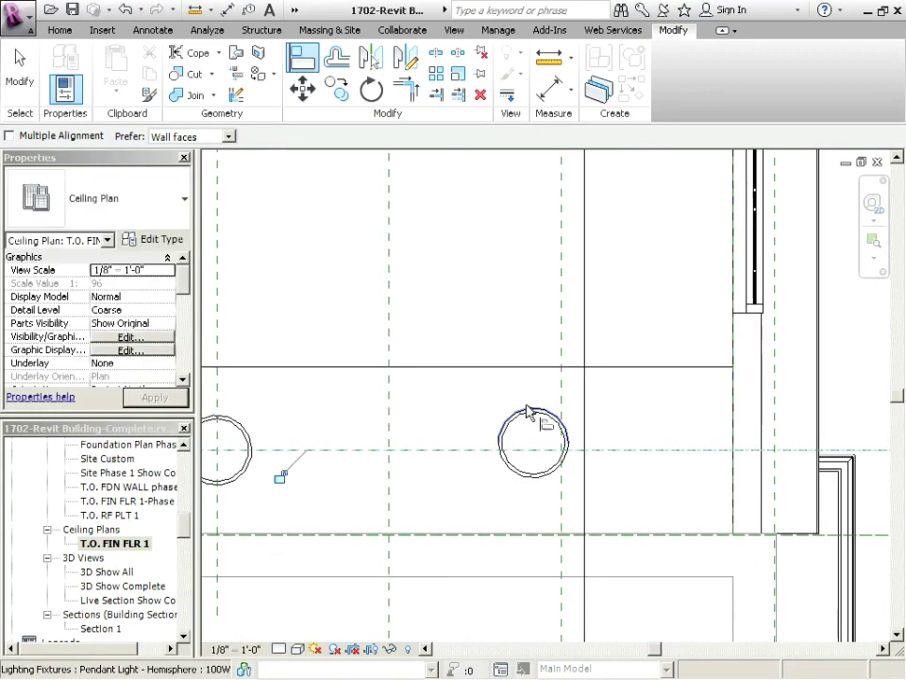
{"action": "left_click", "coordinate": [560, 395]}
{"action": "left_click", "coordinate": [530, 432]}
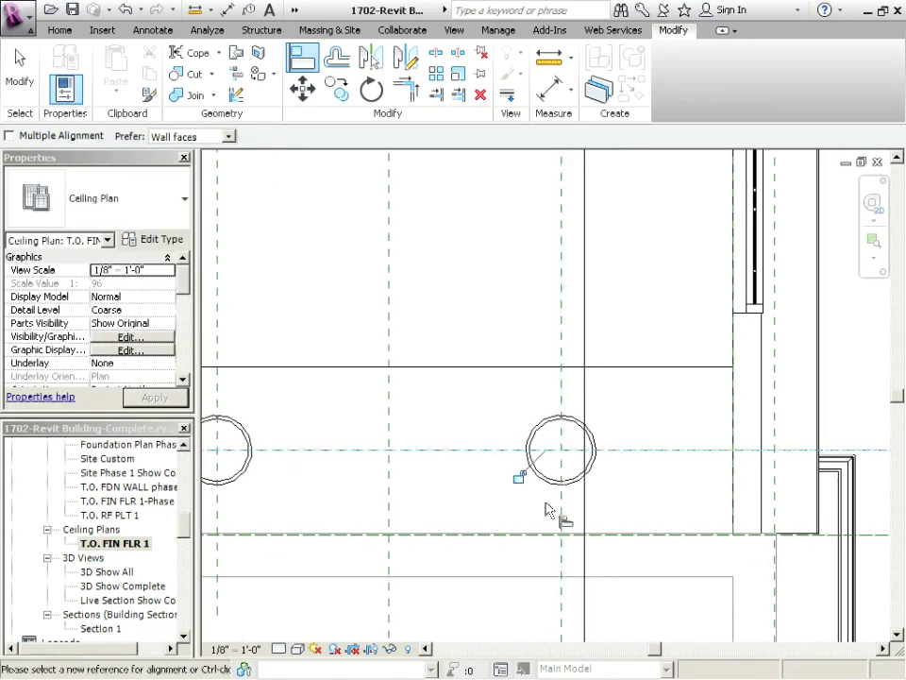
{"action": "scroll", "coordinate": [553, 500], "scroll_direction": "down", "scroll_amount": 3}
{"action": "key", "text": "Escape"}
{"action": "scroll", "coordinate": [455, 461], "scroll_direction": "down", "scroll_amount": 1}
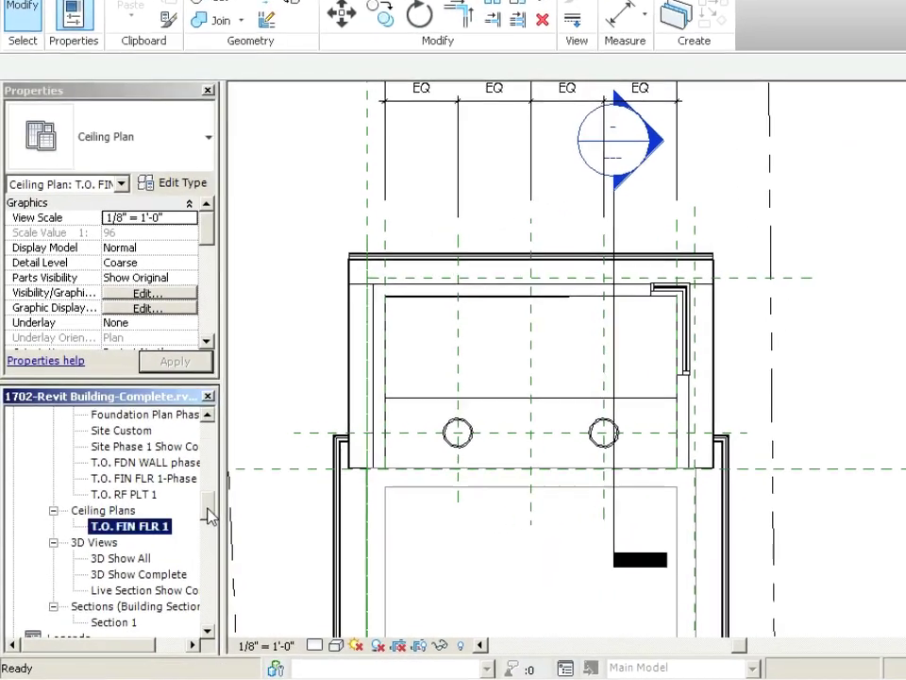
Open the Live Section Show Complete 3D view and orbit to inspect the hanging lights
{"action": "scroll", "coordinate": [142, 545], "scroll_direction": "down", "scroll_amount": 2}
{"action": "left_click", "coordinate": [122, 537]}
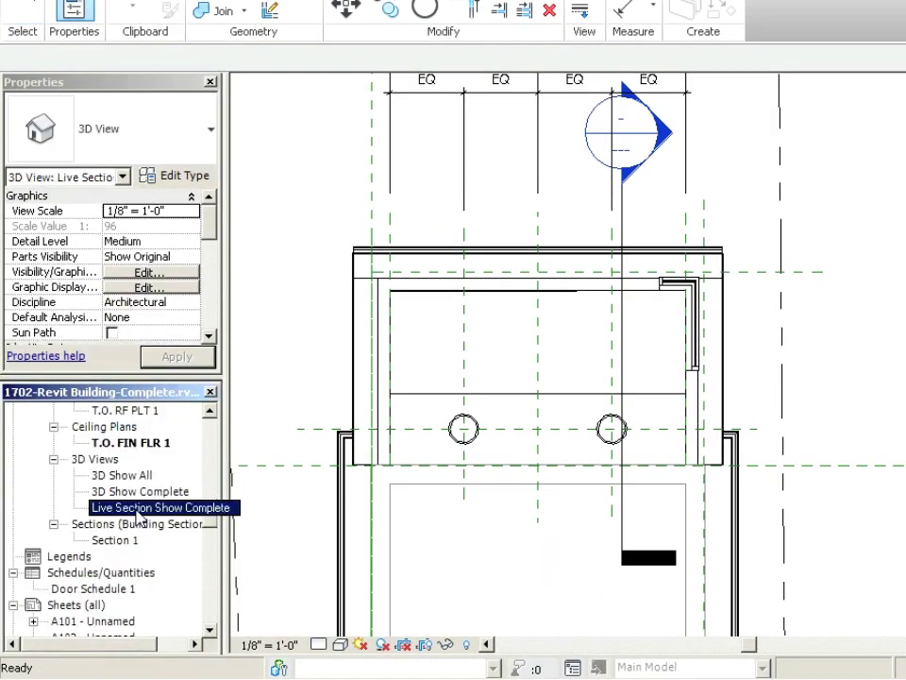
{"action": "double_click", "coordinate": [140, 510]}
{"action": "middle_click_drag", "start_coordinate": [550, 455], "coordinate": [738, 335], "text": "shift"}
{"action": "scroll", "coordinate": [661, 368], "scroll_direction": "up", "scroll_amount": 6}
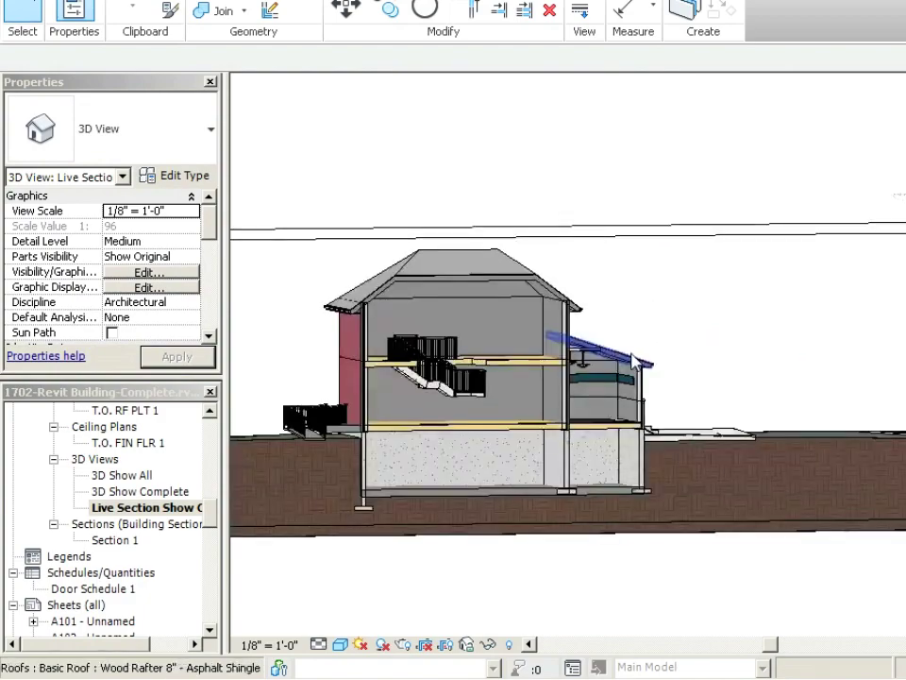
{"action": "scroll", "coordinate": [651, 420], "scroll_direction": "up", "scroll_amount": 4}
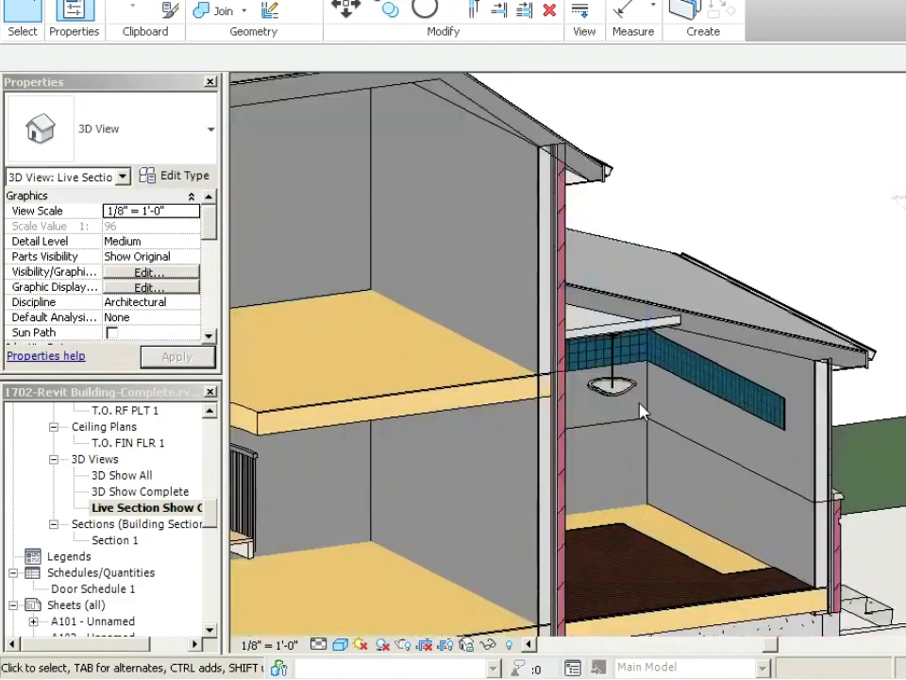
{"action": "scroll", "coordinate": [633, 401], "scroll_direction": "down", "scroll_amount": 2}
{"action": "middle_click_drag", "start_coordinate": [745, 503], "coordinate": [509, 361], "text": "shift"}
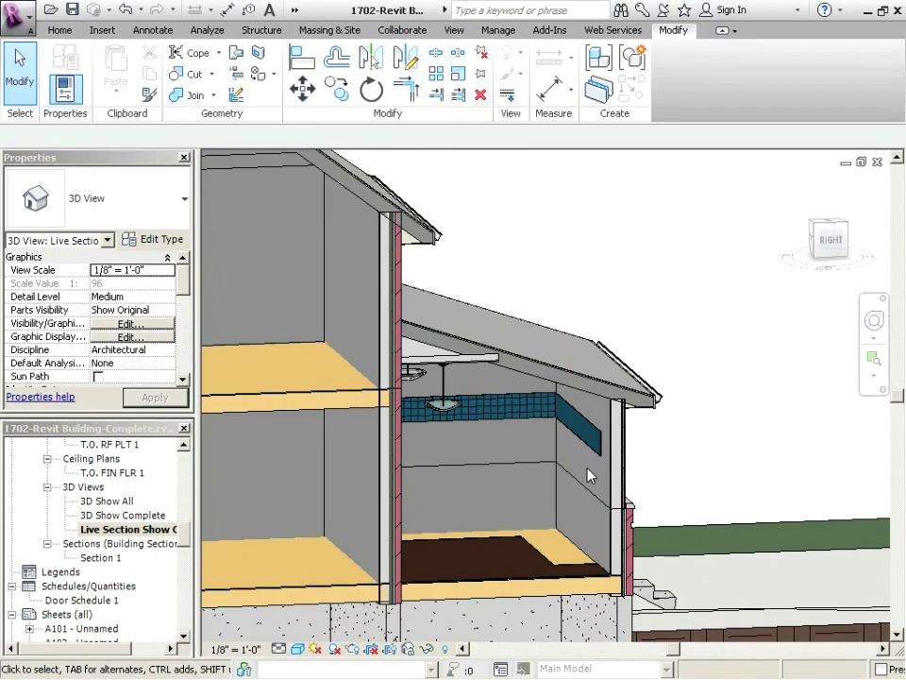
{"action": "middle_click_drag", "start_coordinate": [588, 475], "coordinate": [477, 376], "text": "shift"}
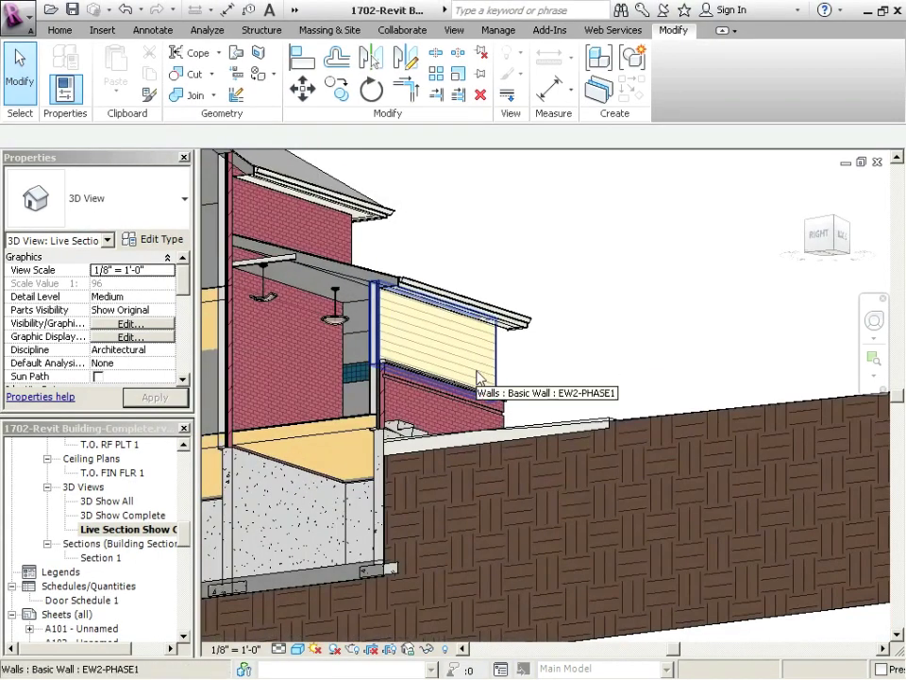
Return to an overview of the sectioned house and close the hidden view windows
{"action": "middle_click_drag", "start_coordinate": [544, 370], "coordinate": [271, 78], "text": "shift"}
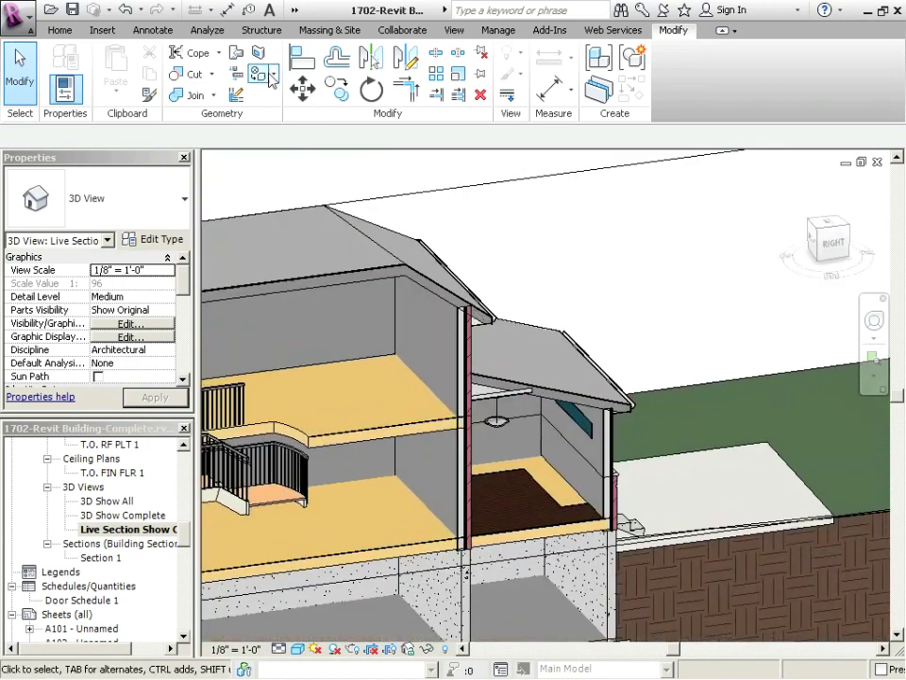
{"action": "left_click", "coordinate": [453, 30]}
{"action": "left_click", "coordinate": [760, 85]}
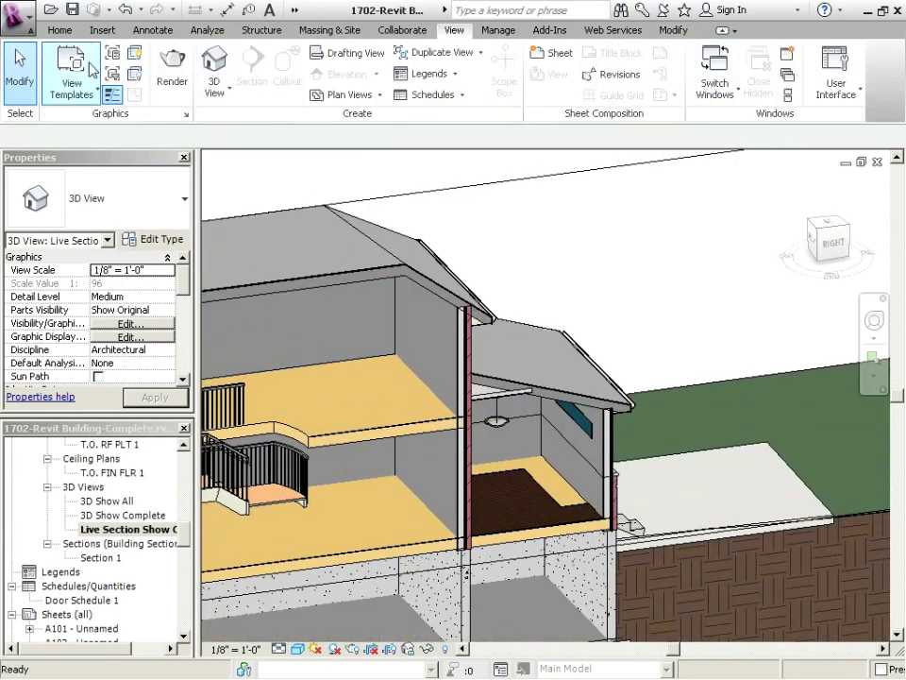